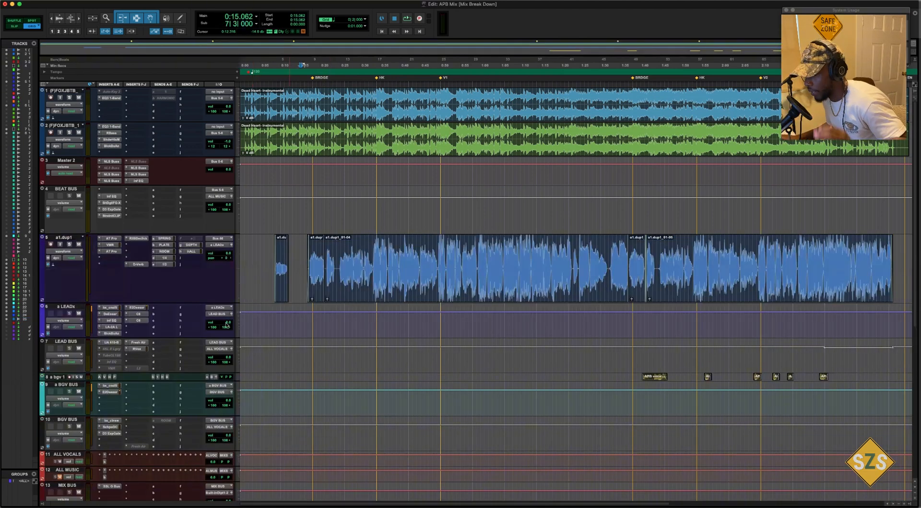
Select the two instrumental beat tracks and reduce their track height.
click(76, 127)
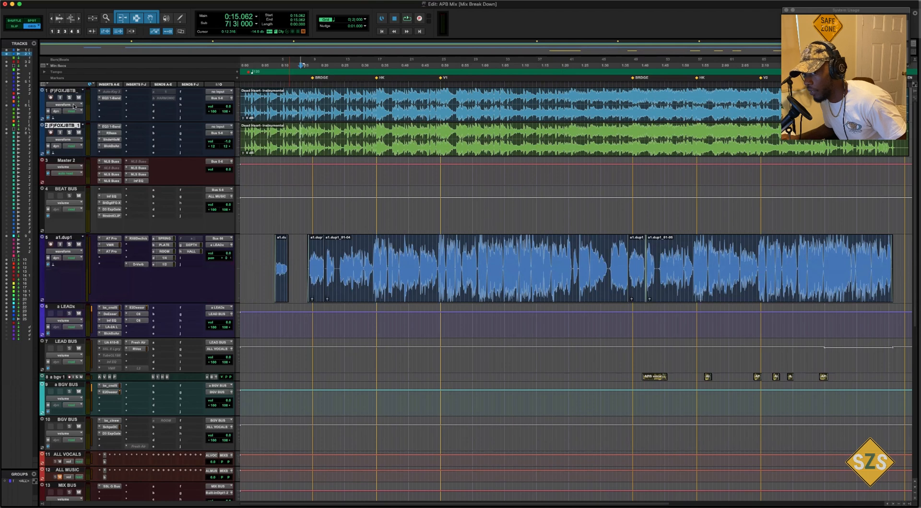
shift+click(71, 90)
key(ctrl+Down)
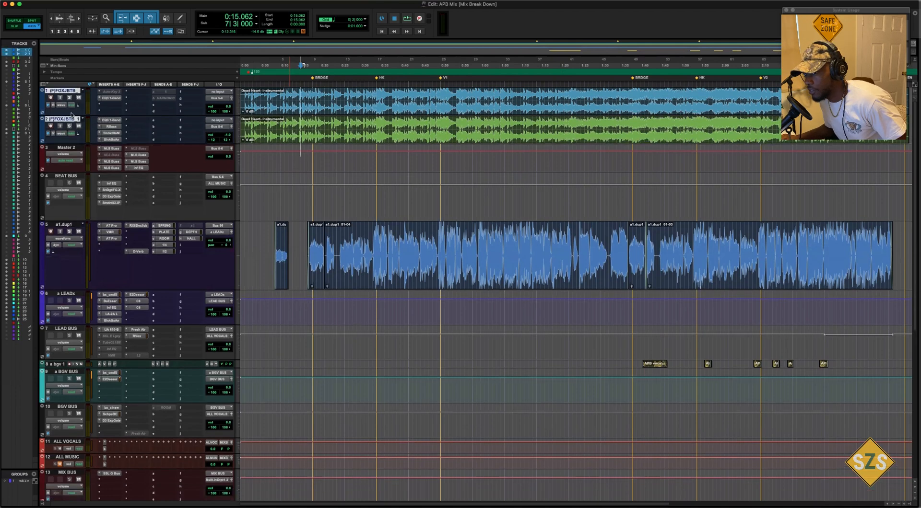
key(ctrl+Down)
Listen to the full mix from bar 8, just before the first bridge, and stop playback.
click(72, 113)
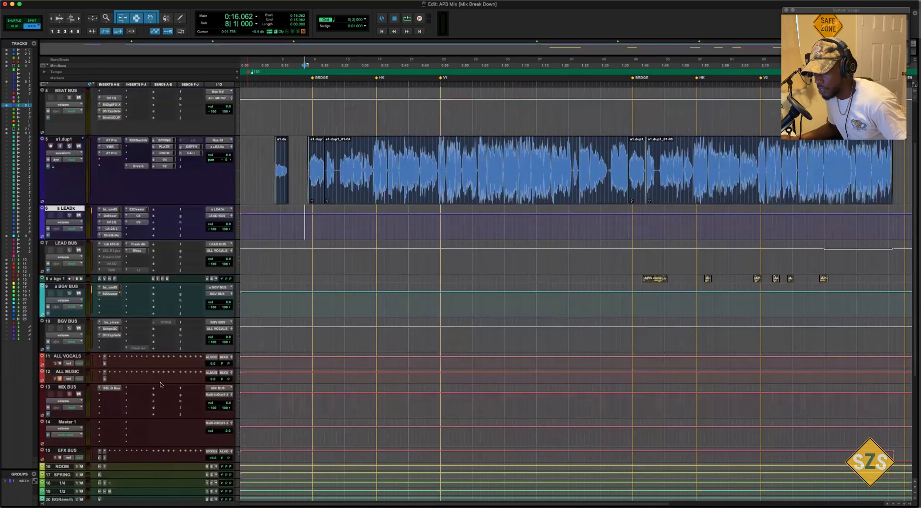
key(space)
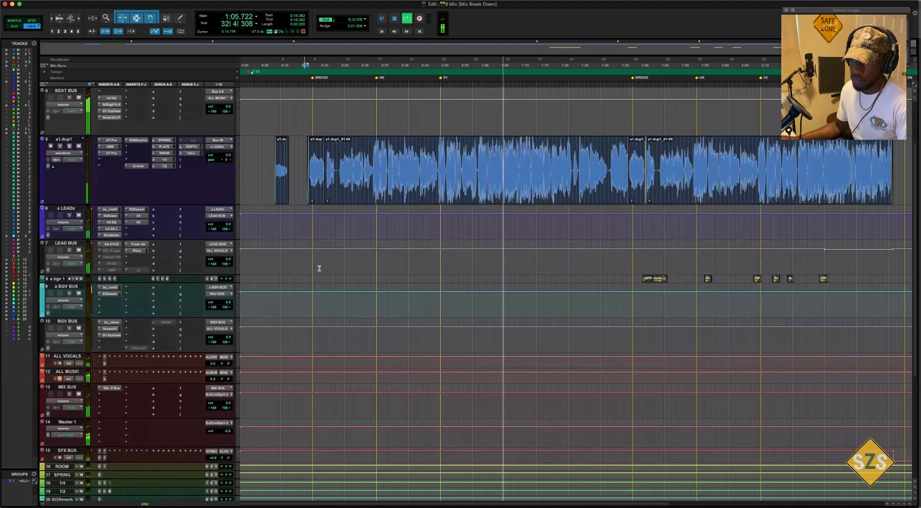
key(space)
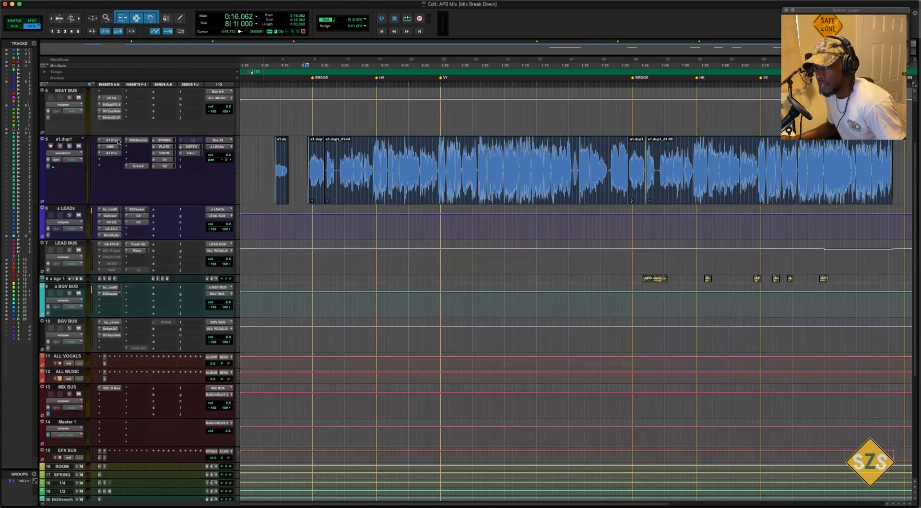
Open the first Auto-Tune Pro insert on the a1.dup1 vocal track and display the track's Natural Vibrato automation.
click(119, 141)
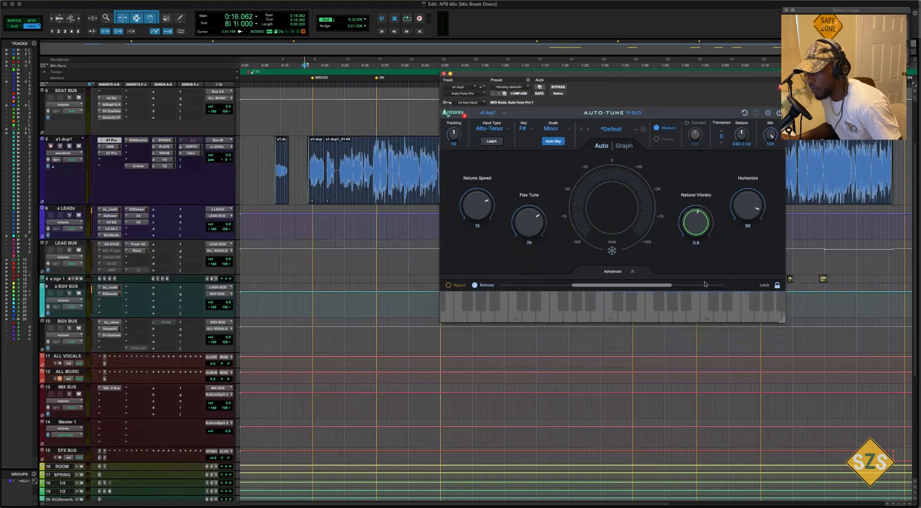
click(77, 156)
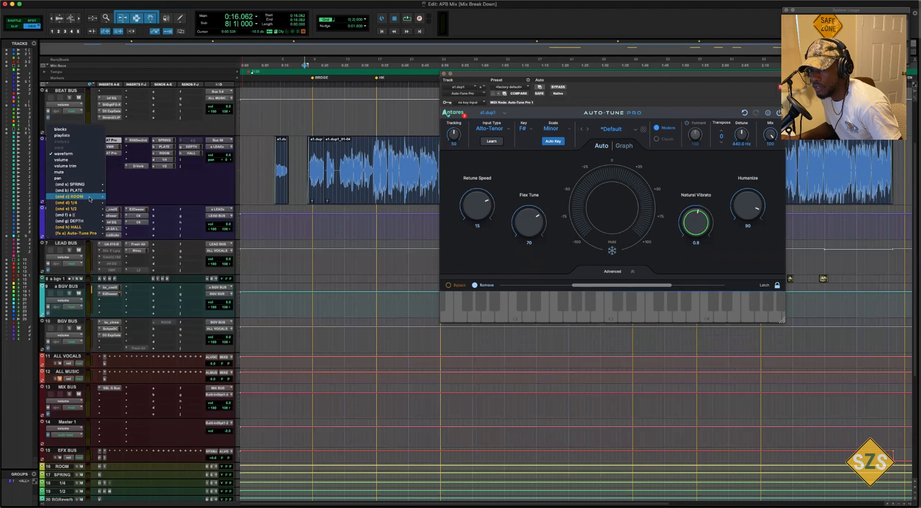
click(113, 235)
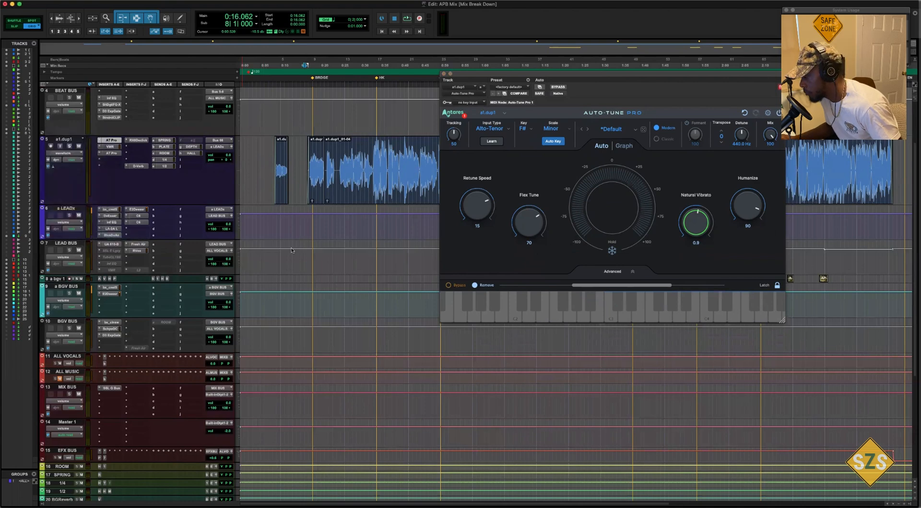
drag(613, 76, 506, 110)
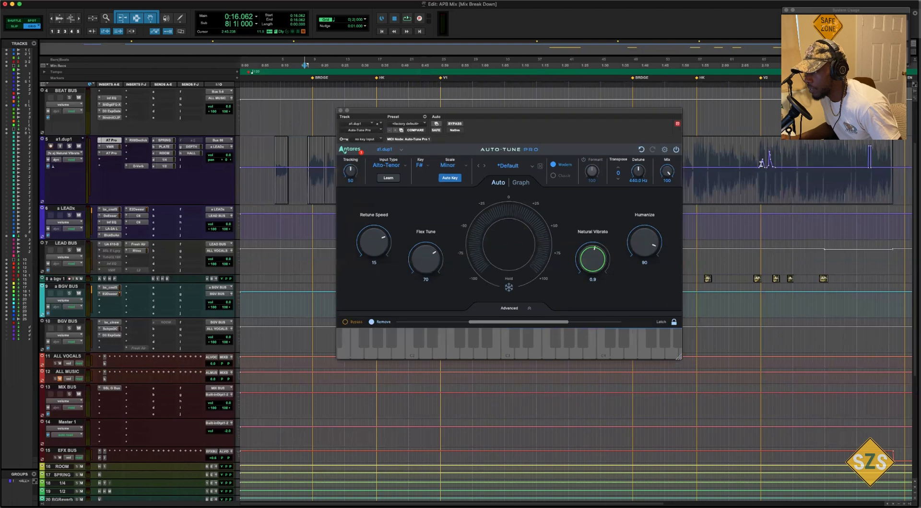
Highlight the Natural Vibrato automation across verse 2 and examine the first two peaks at a closer zoom.
drag(757, 163, 877, 163)
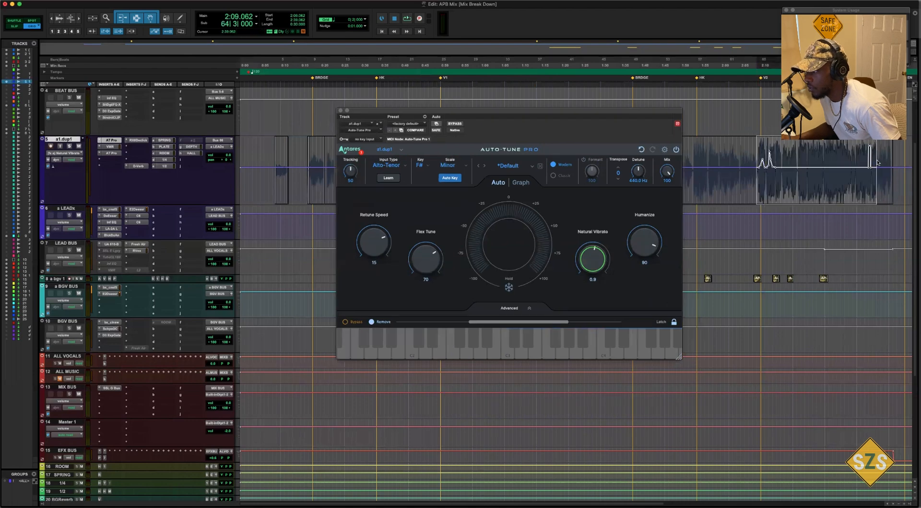
click(762, 176)
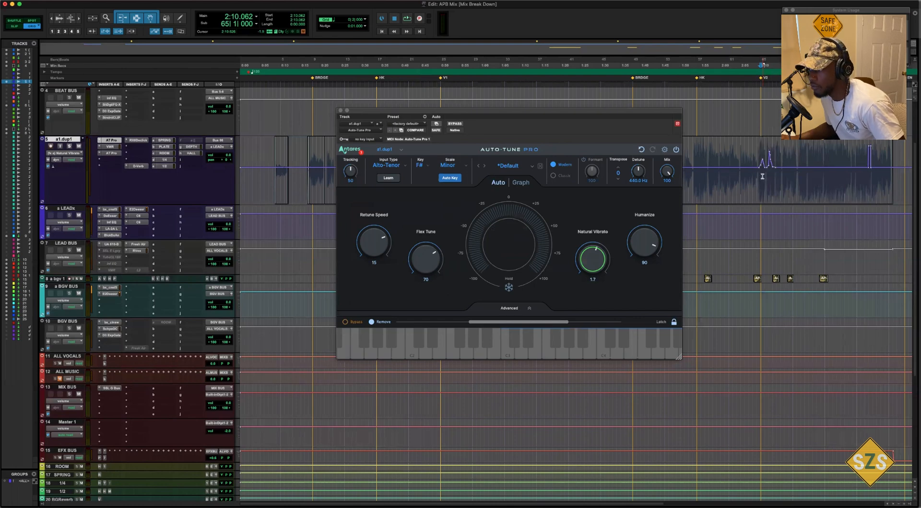
key(t)
key(t)
scroll(783, 177, left, 5)
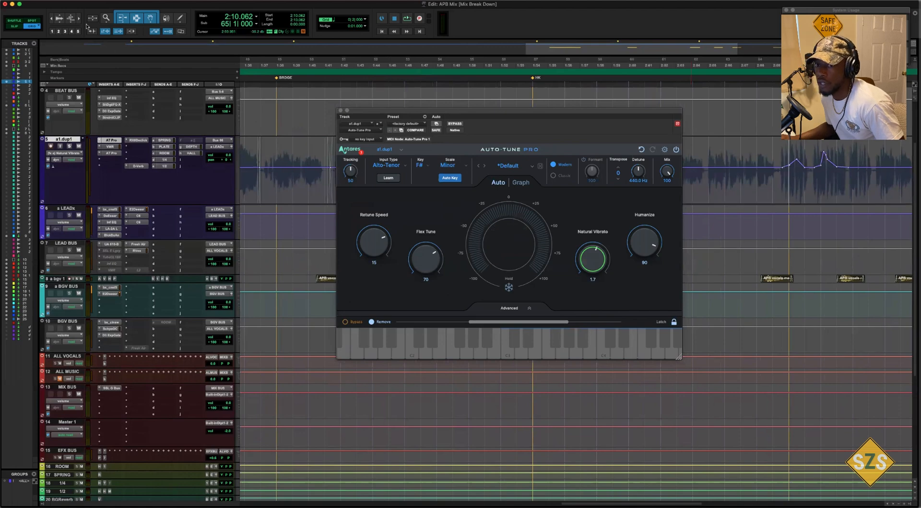
Set the grid value to one beat and place the cursor on the first vibrato peak at 65|2|000.
click(338, 21)
click(358, 26)
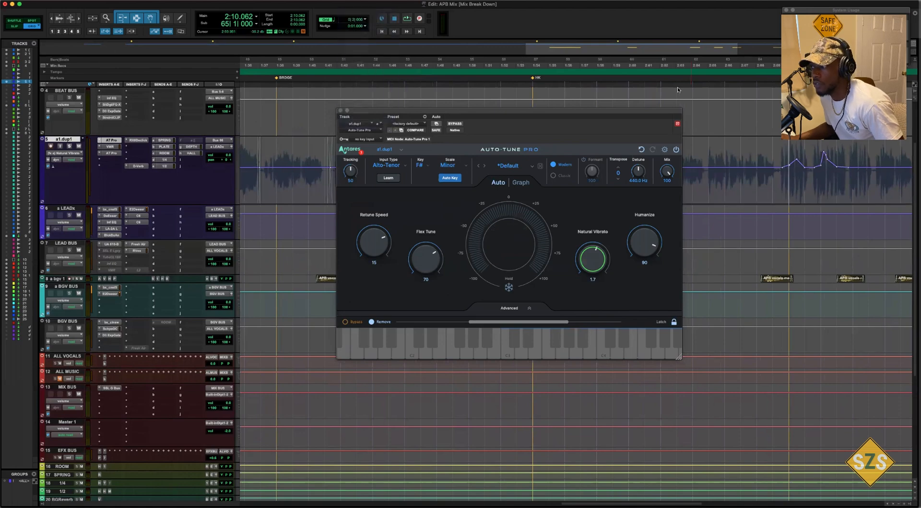
click(795, 182)
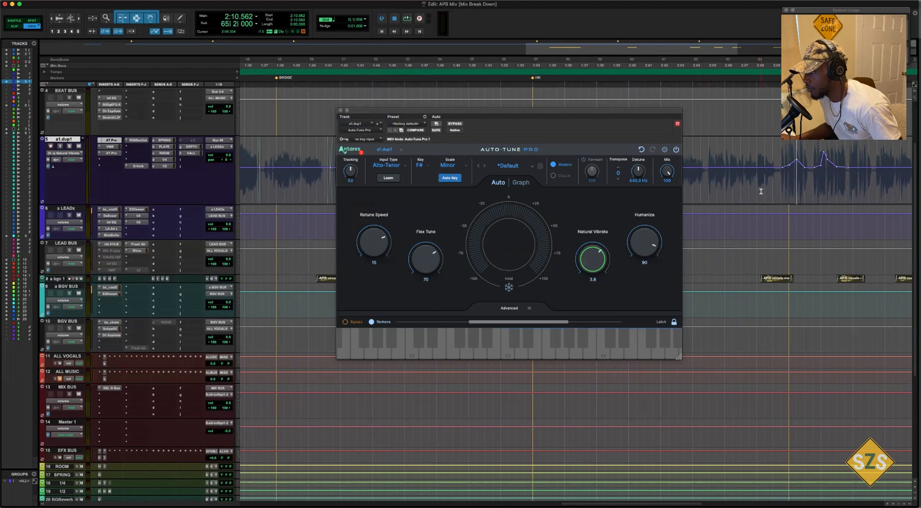
Check the Natural Vibrato value at the second peak and at the raised automation block near the vocal's end.
scroll(777, 173, right, 2)
click(784, 173)
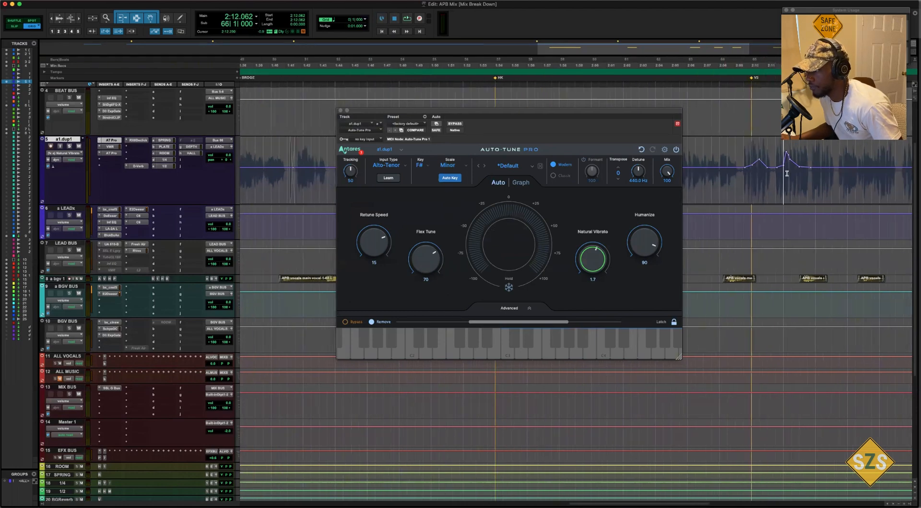
scroll(791, 185, right, 10)
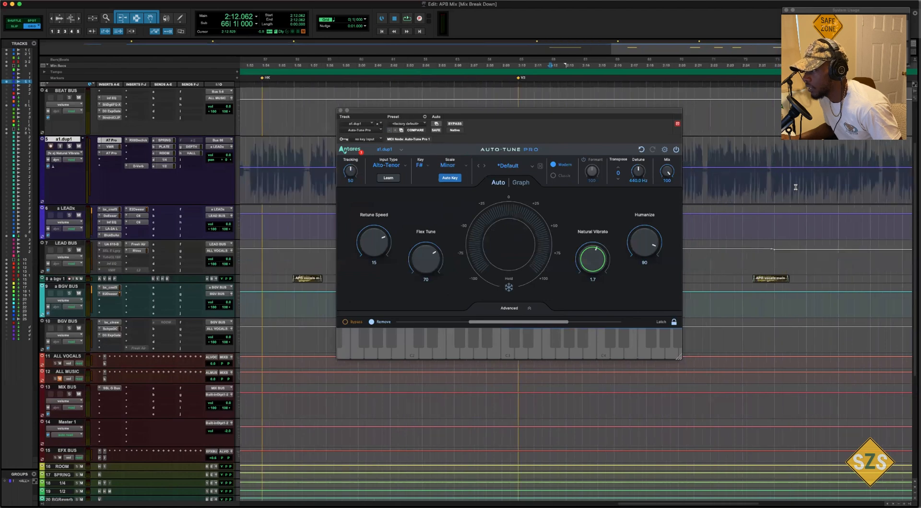
click(780, 181)
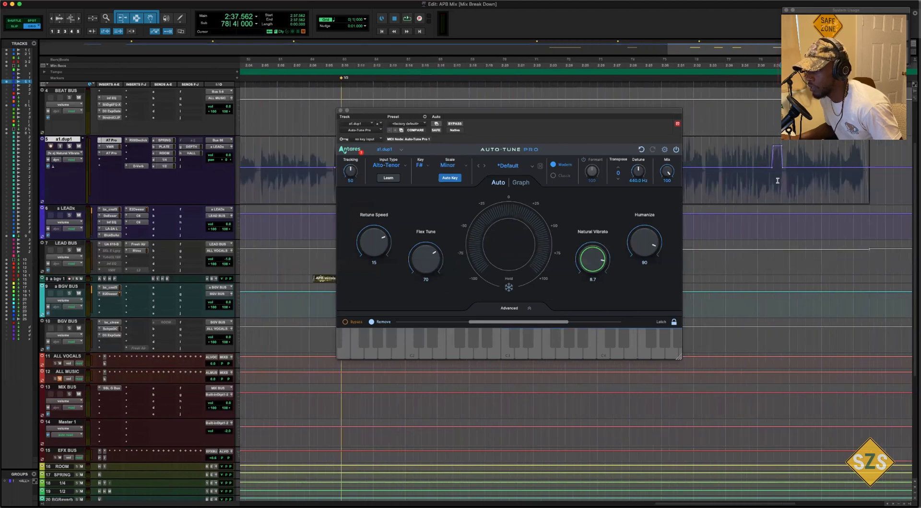
scroll(760, 184, left, 2)
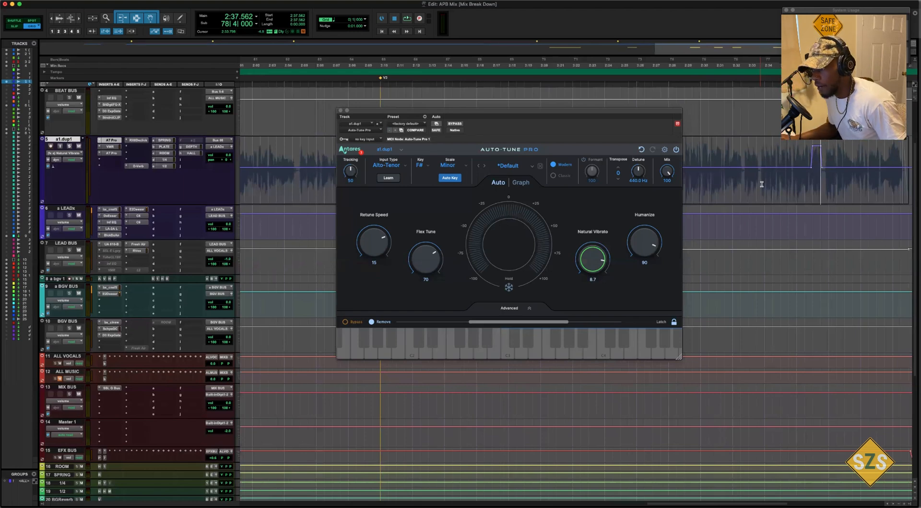
Listen to the verse 2 vibrato passage from 64|4|000 with Auto-Tune Pro in view, and stop playback.
scroll(760, 184, left, 6)
scroll(725, 185, left, 18)
key(r)
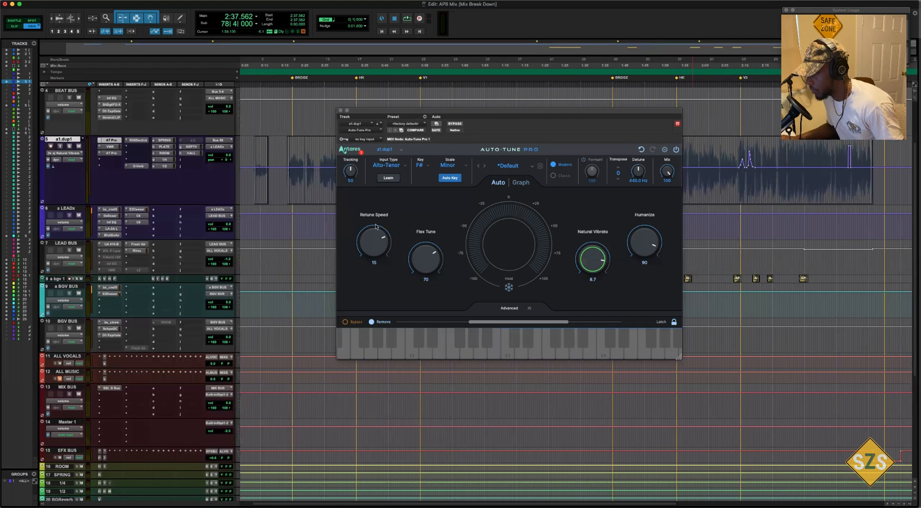
mouse_move(376, 228)
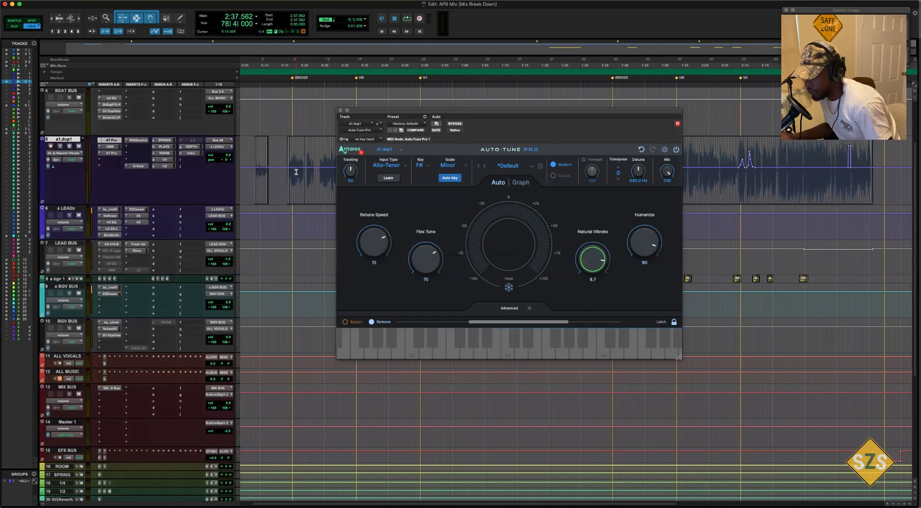
click(738, 158)
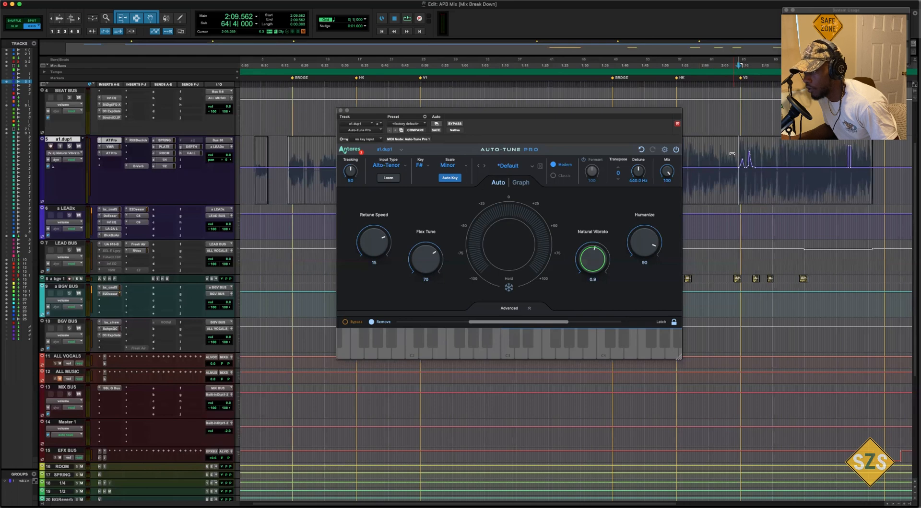
key(space)
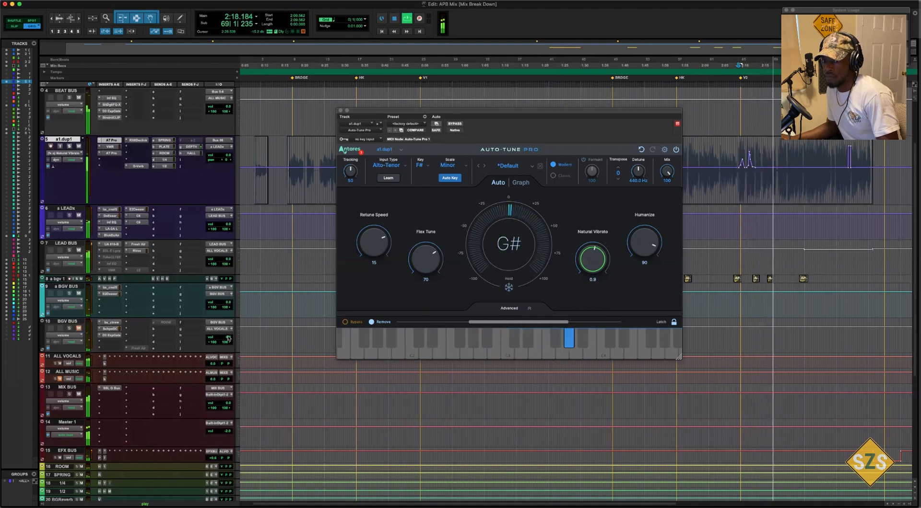
key(space)
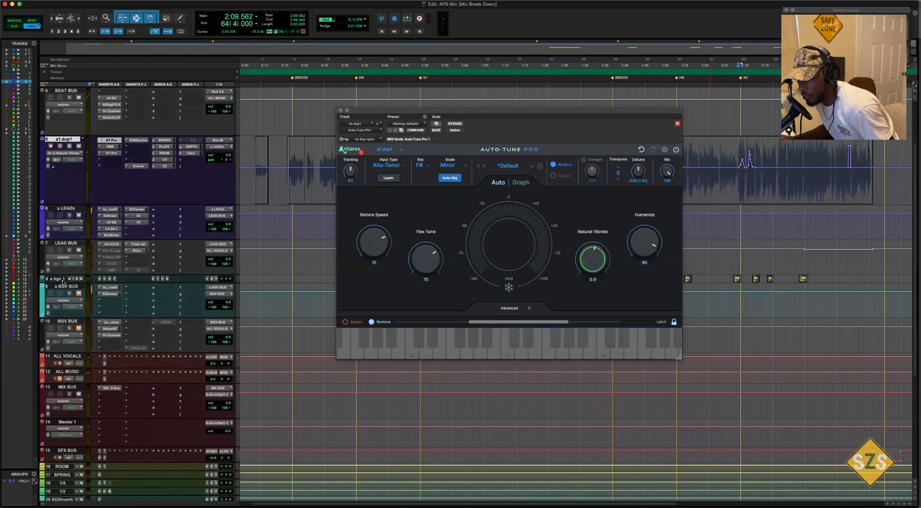
Listen to the vibrato passage near the vocal's end from 78|2|000 and stop playback.
click(851, 186)
key(space)
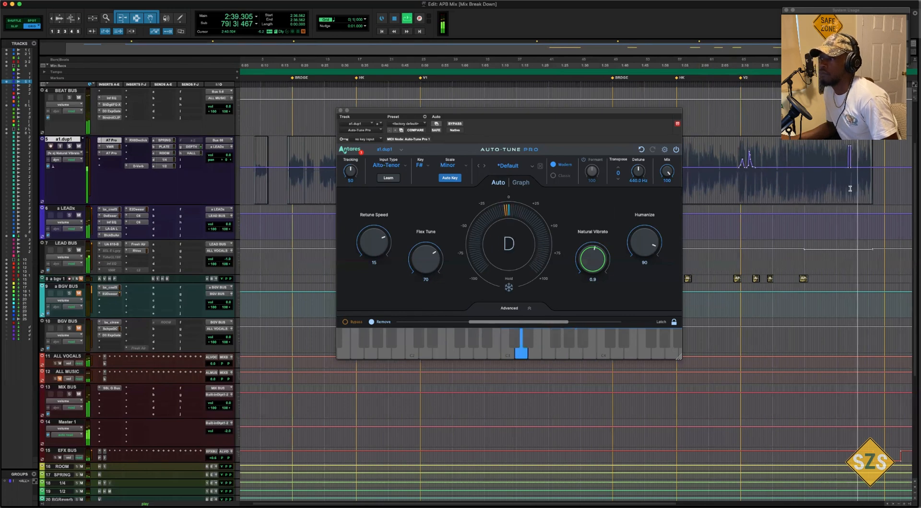
key(space)
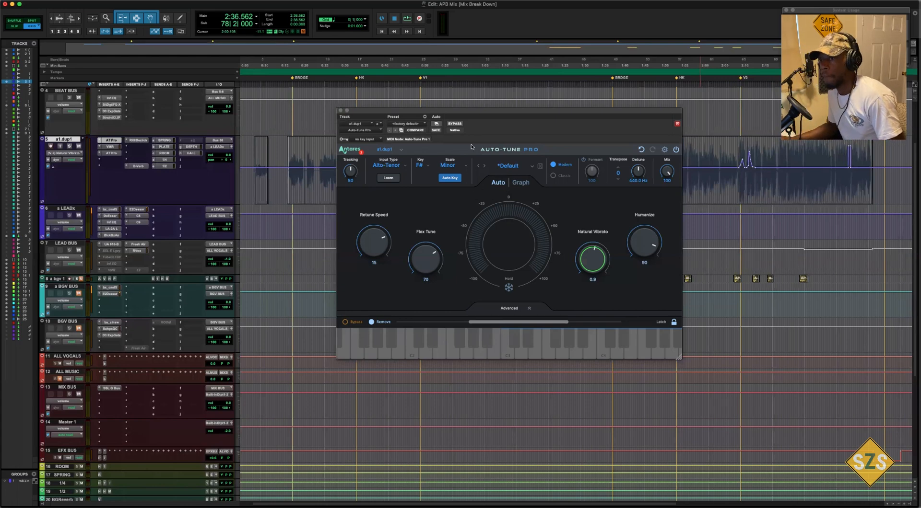
click(378, 124)
click(555, 155)
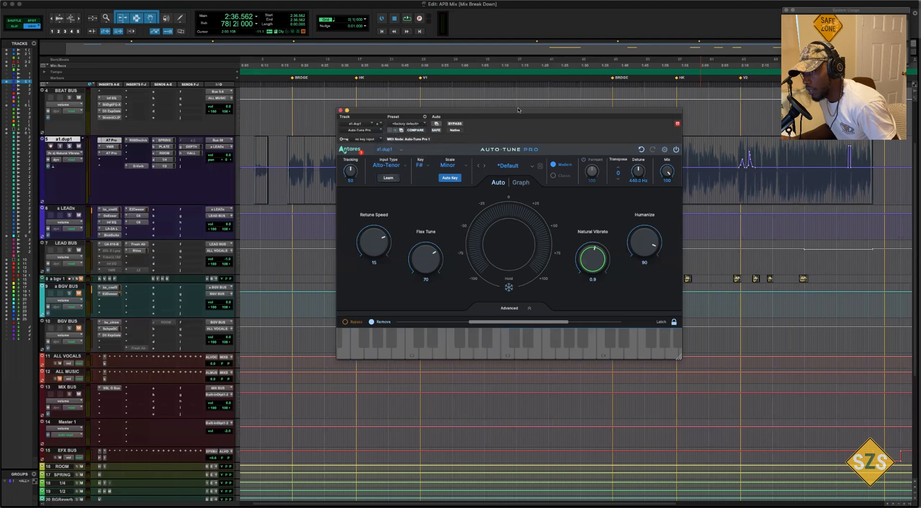
drag(525, 114, 519, 101)
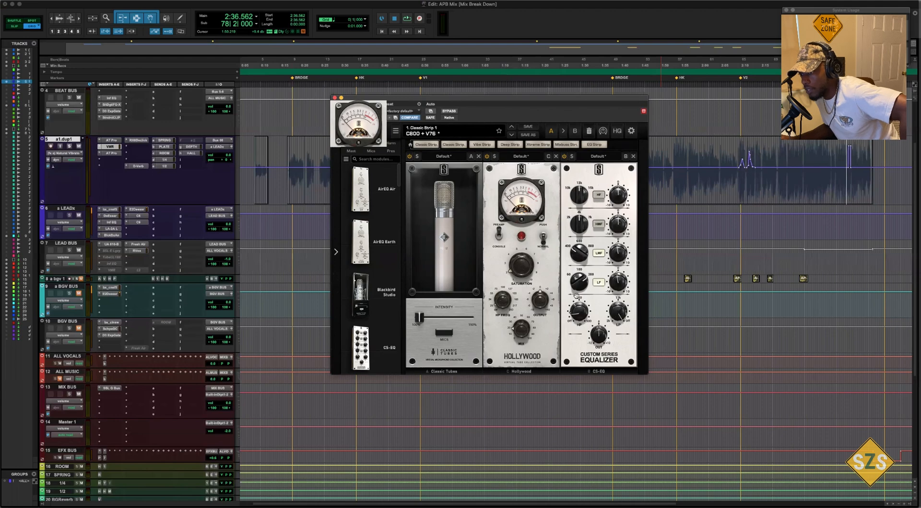
Check the LMF and LF gain knobs on the Custom Series Equalizer and undo any nudges to them.
mouse_move(618, 255)
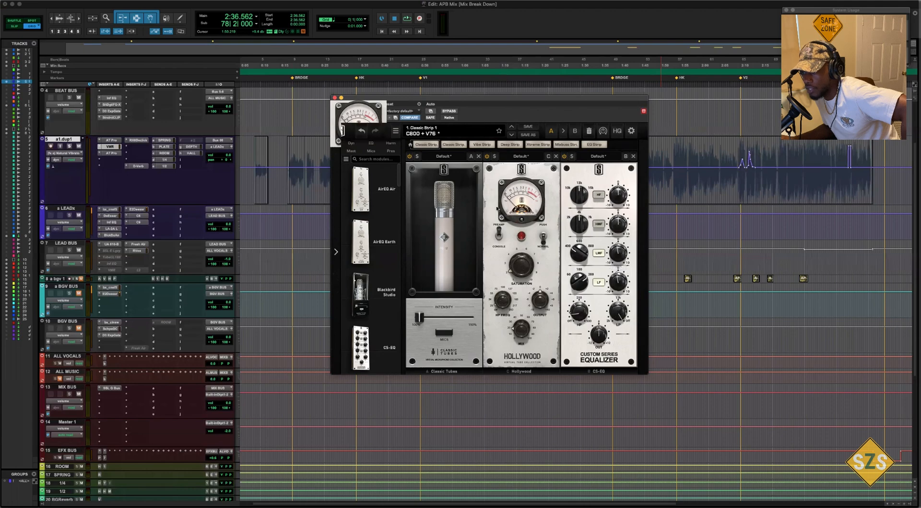
click(361, 131)
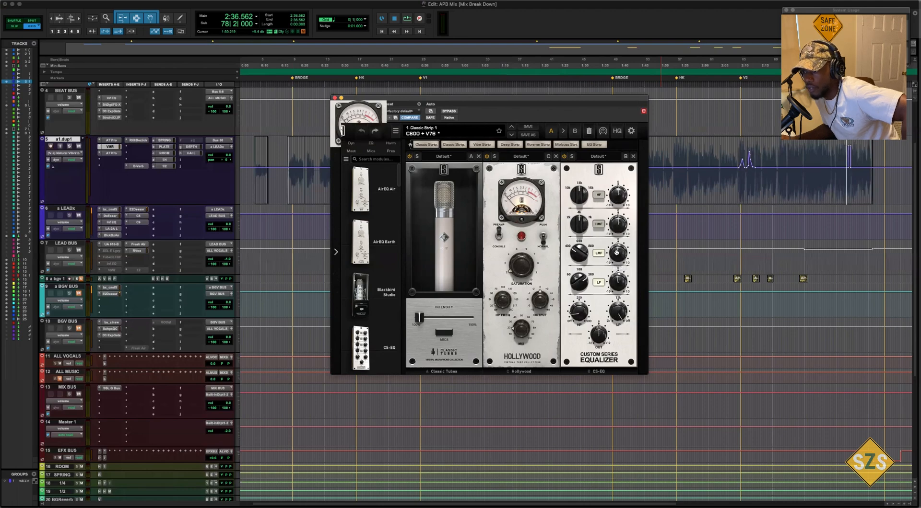
mouse_move(616, 253)
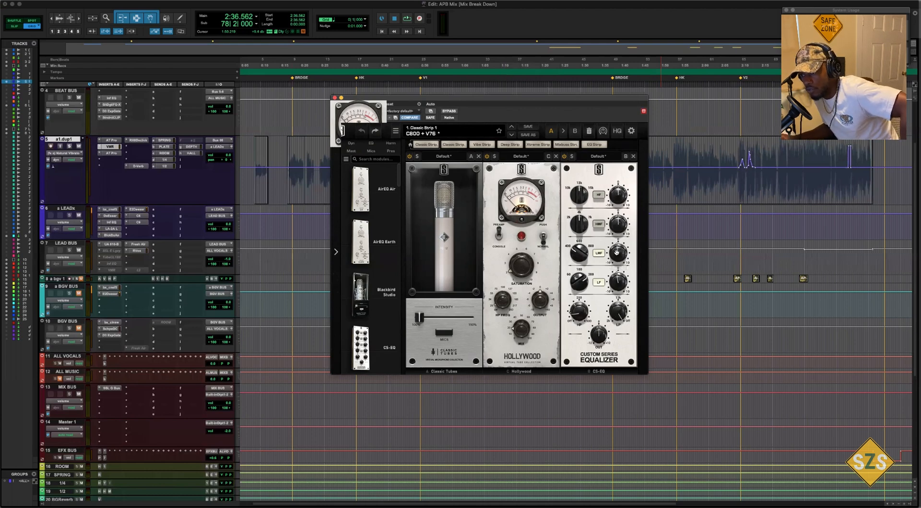
click(620, 285)
click(364, 135)
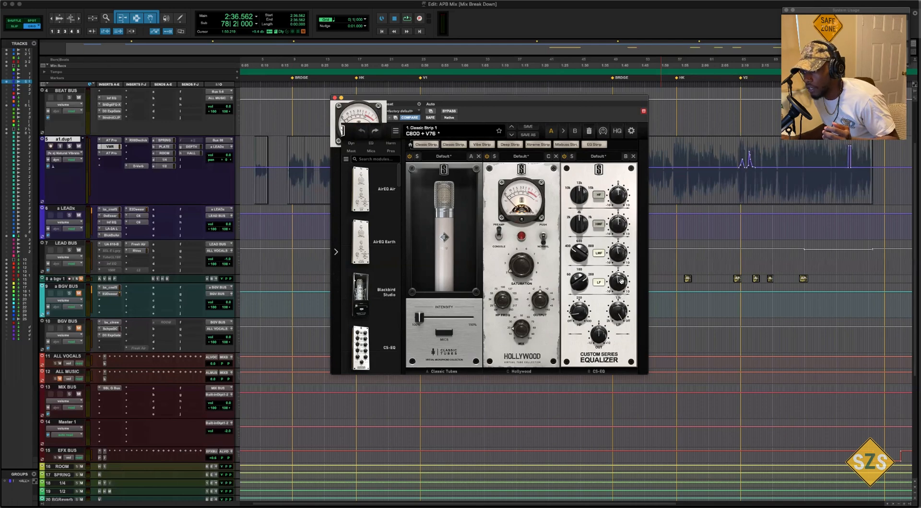
click(619, 283)
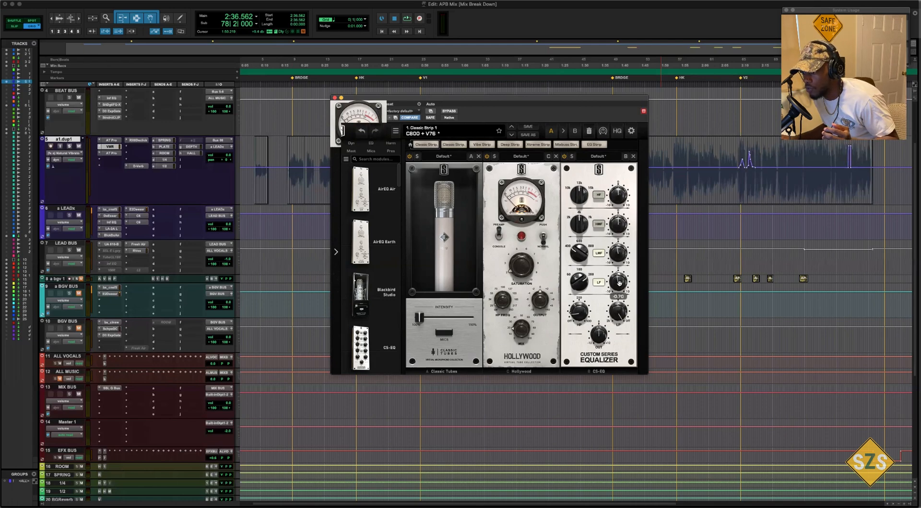
click(363, 135)
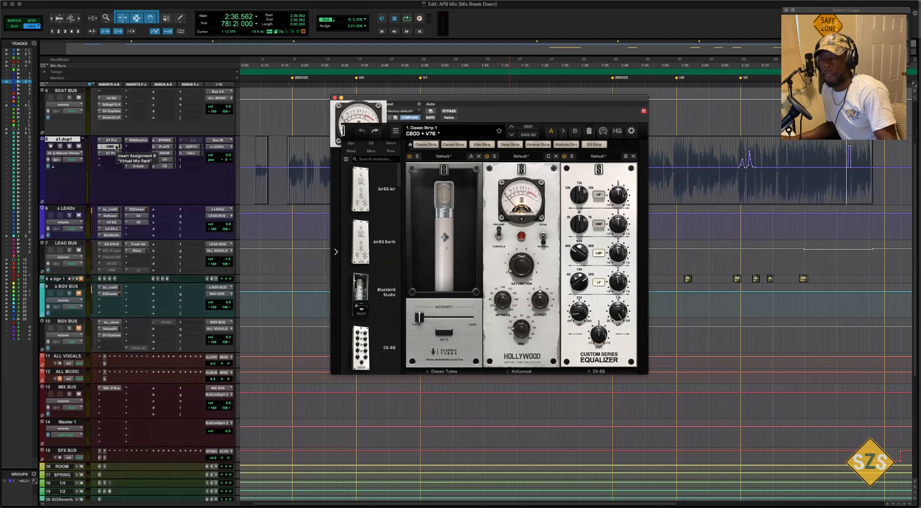
Audition the lead vocal from 9|2|000 with Virtual Mix Rack bypassed and re-enabled, and stop playback.
key(space)
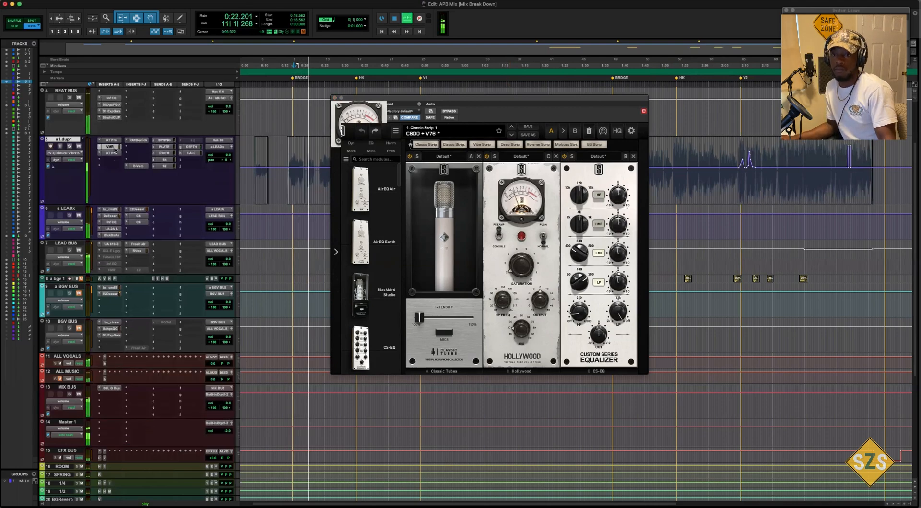
super+click(114, 148)
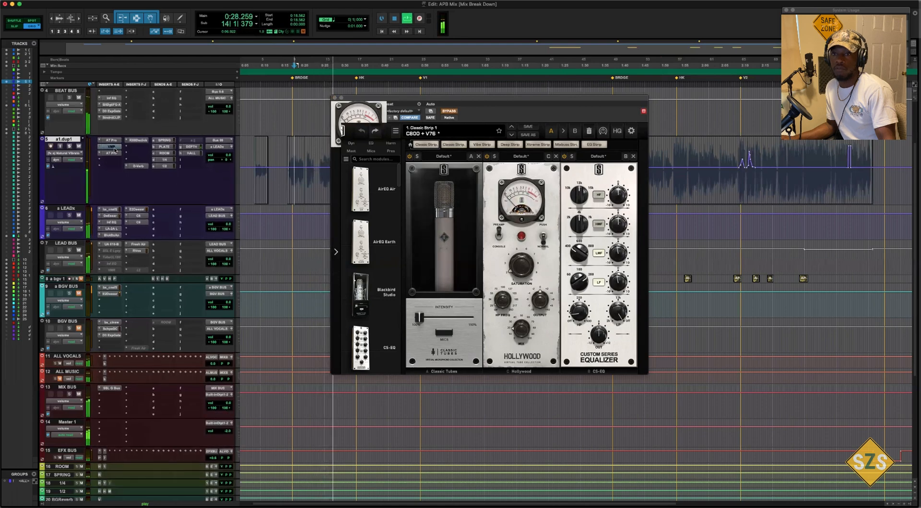
super+click(114, 149)
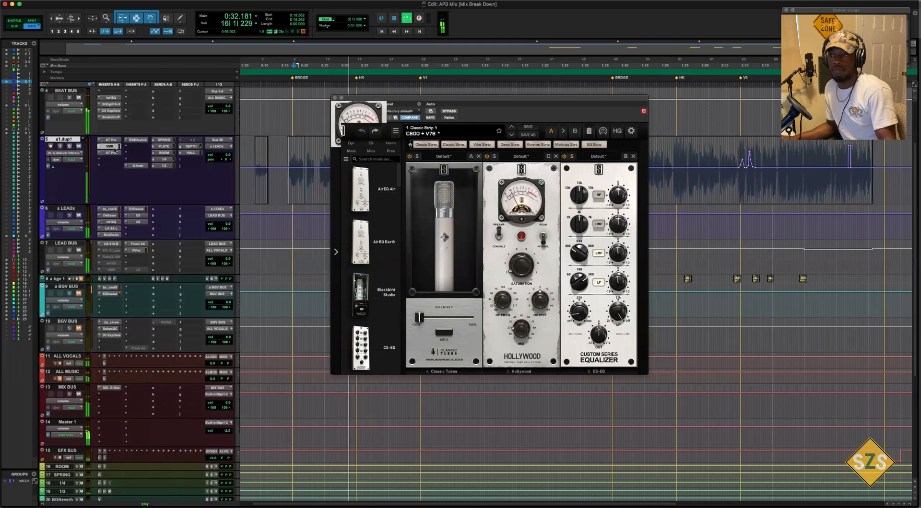
key(space)
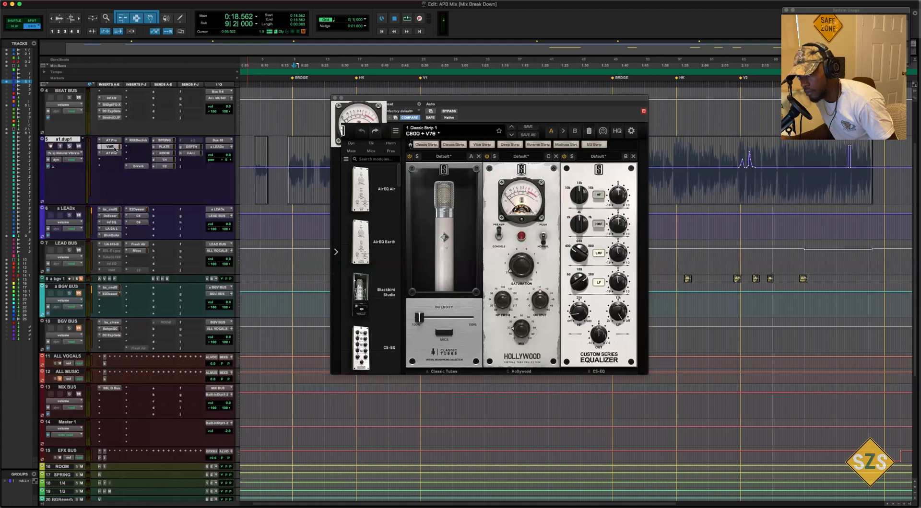
Review the settings of the lead vocal's two Auto-Tune Pro inserts, close them, and check its RX De-click insert.
click(111, 153)
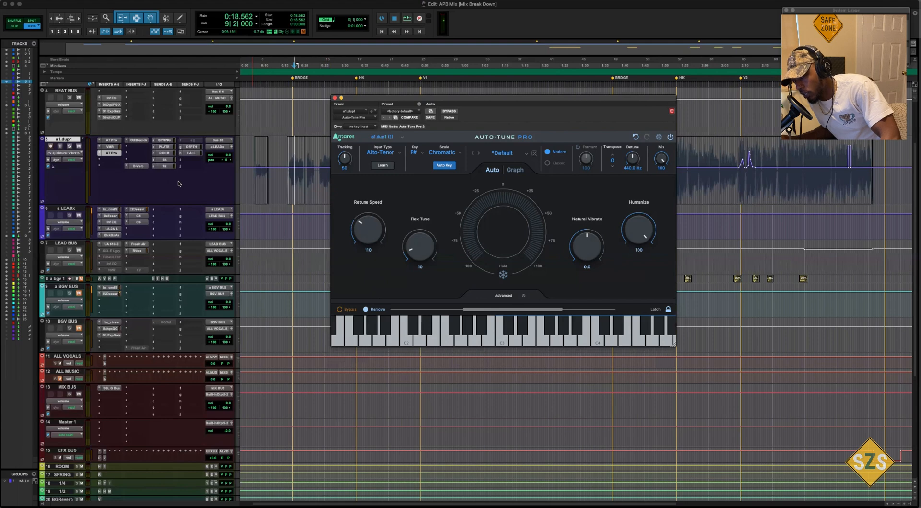
click(114, 142)
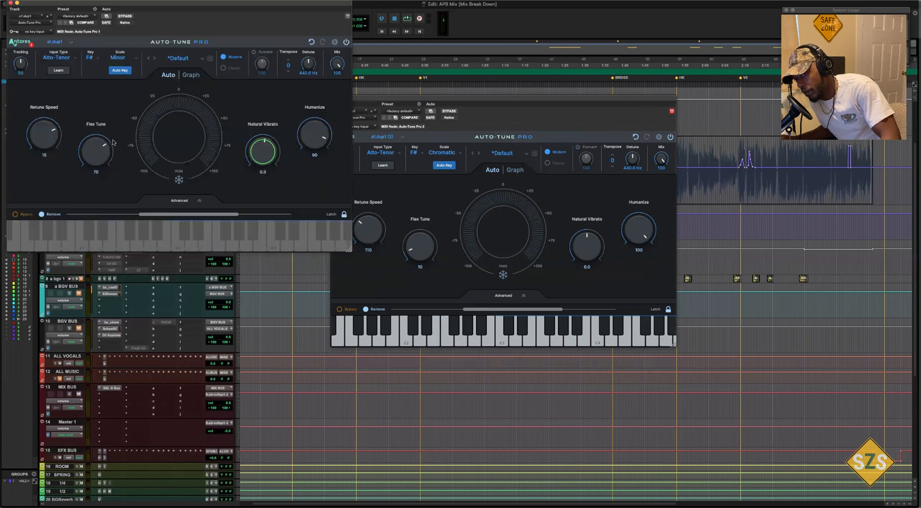
click(10, 2)
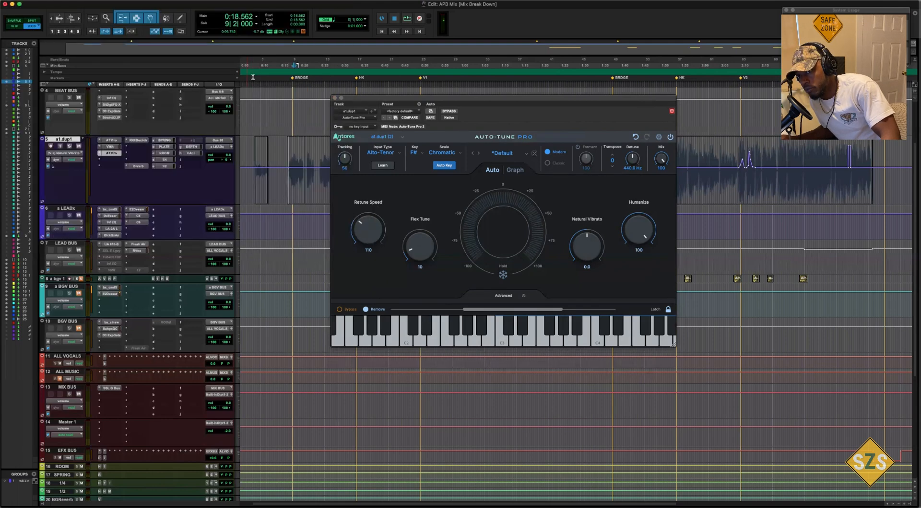
click(335, 100)
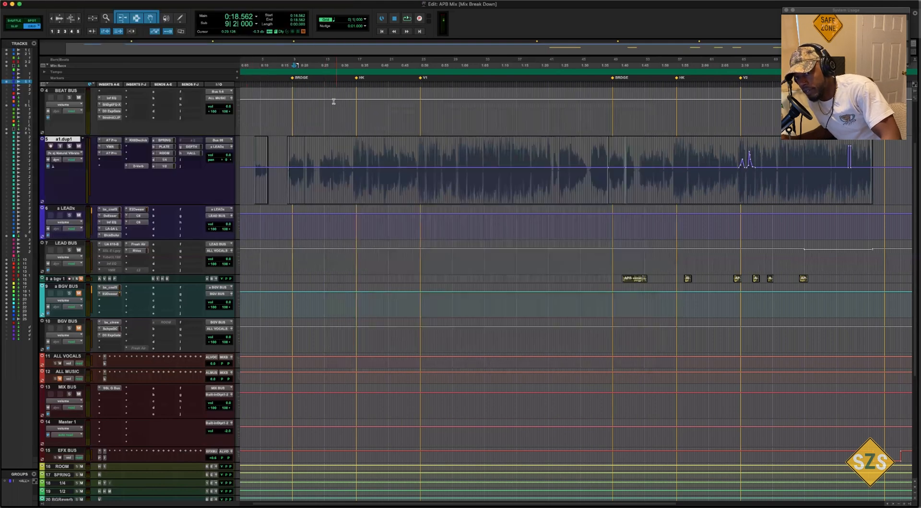
click(138, 140)
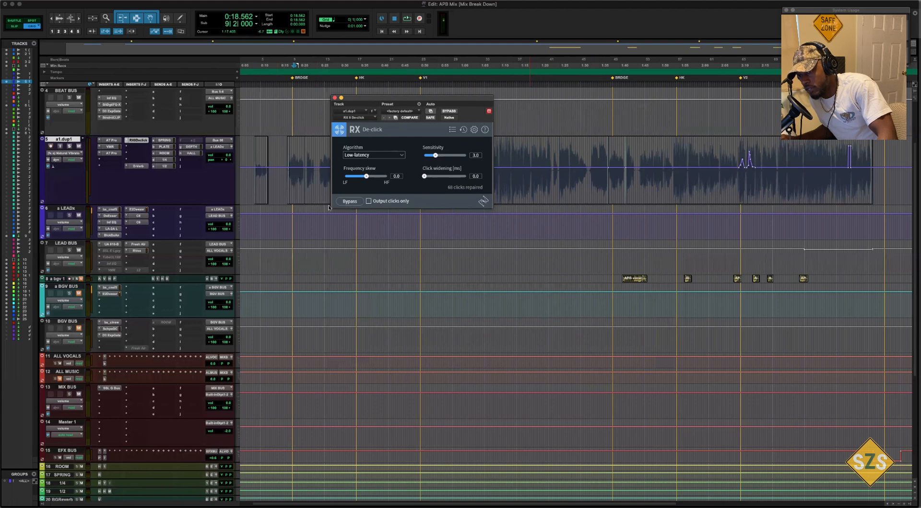
Open the lead vocal's D-Verb, start playback from 9|2|000, and switch the a1.dup1 track view to waveform.
click(137, 166)
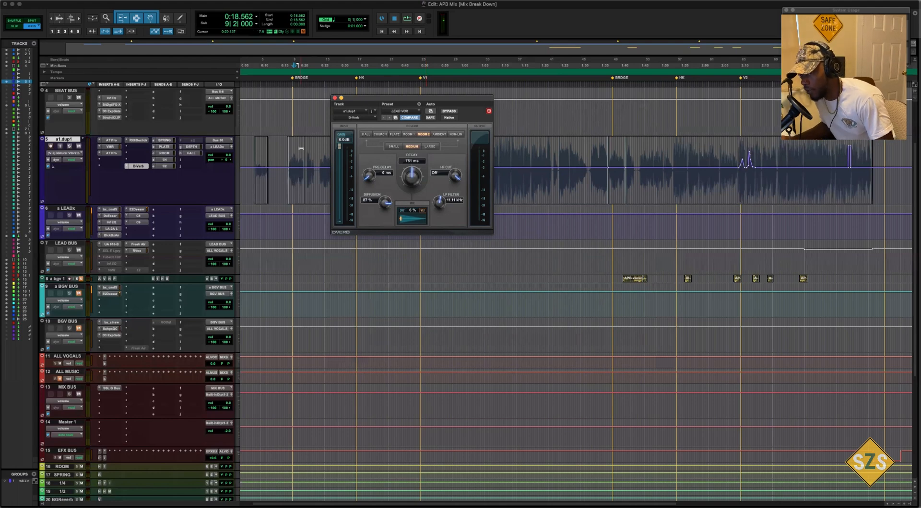
key(space)
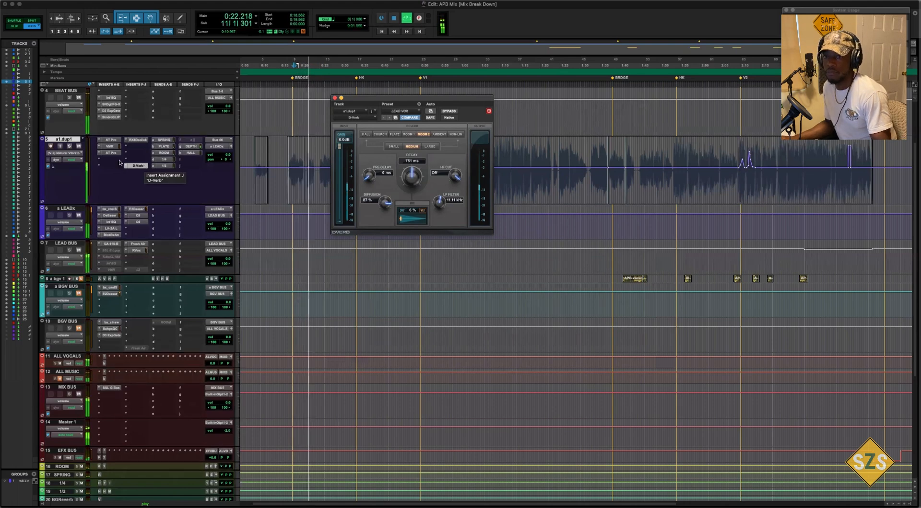
click(65, 153)
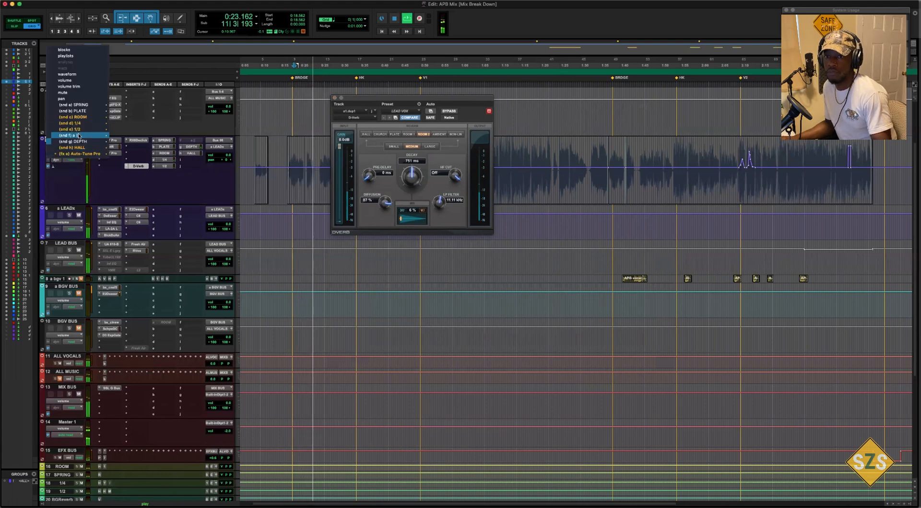
click(68, 75)
Compare the vocal with D-Verb bypassed and re-enabled, stop playback, and close the reverb.
super+click(138, 167)
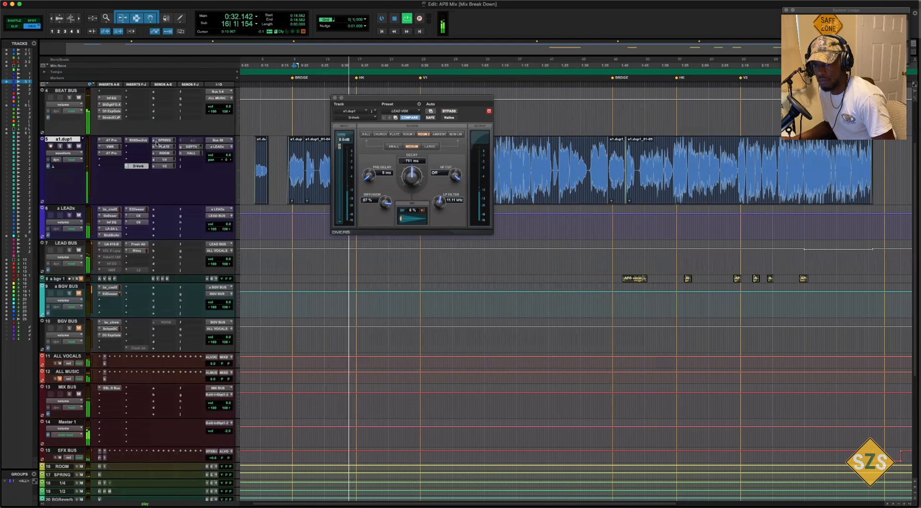
super+click(143, 167)
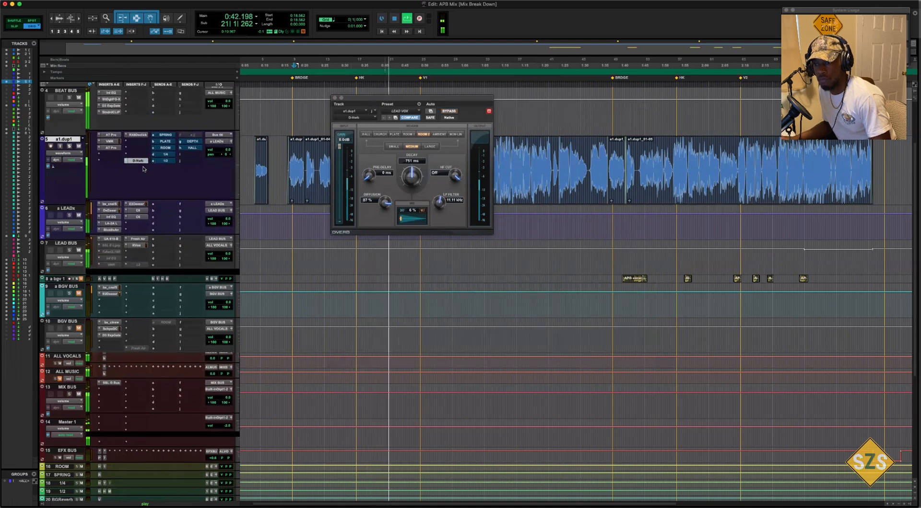
key(space)
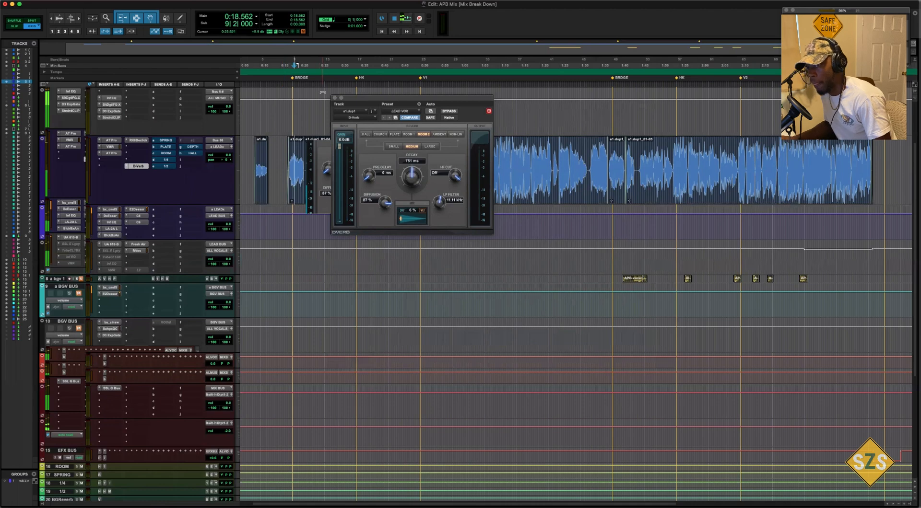
click(335, 98)
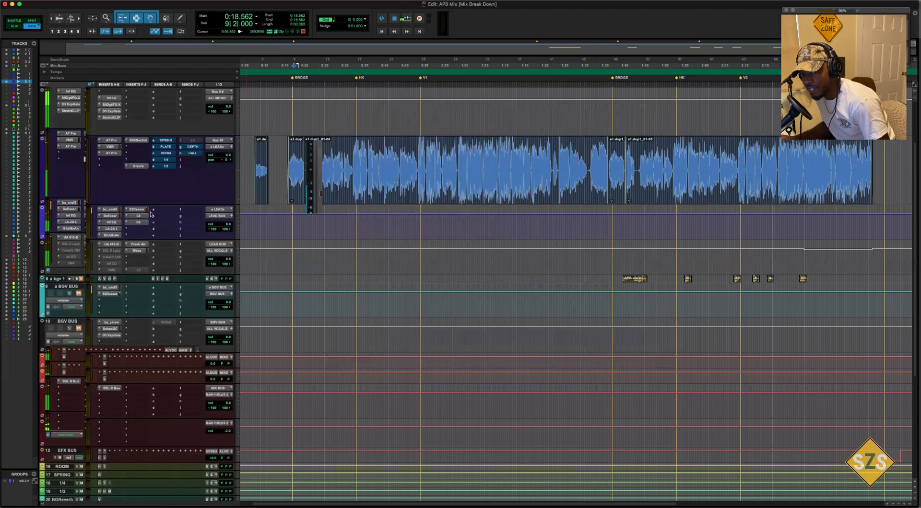
Enlarge the a LEADs track's height and review the filter and EQ knobs of its bx_console SSL 4000 E.
drag(147, 240, 146, 254)
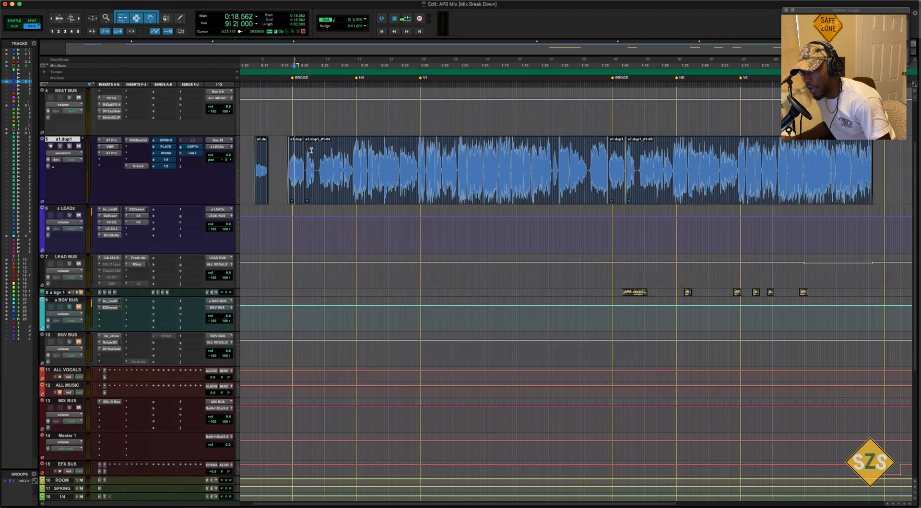
click(110, 209)
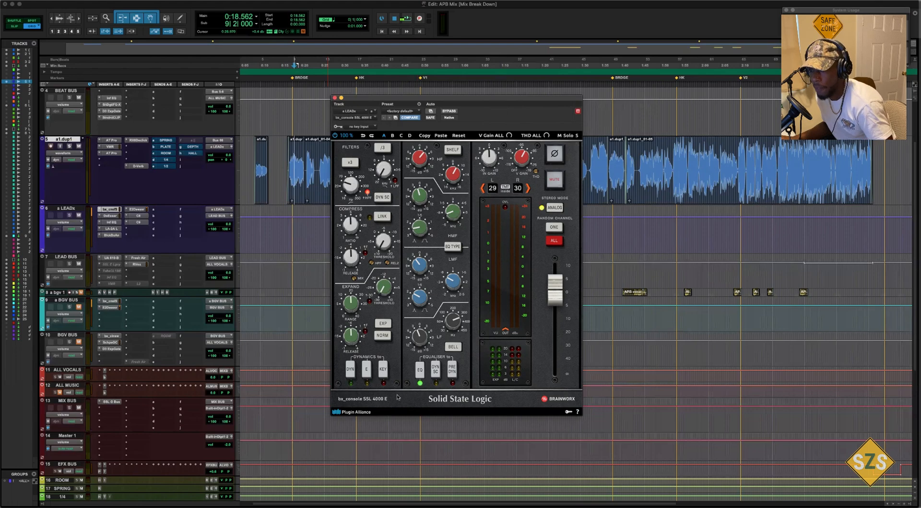
mouse_move(353, 188)
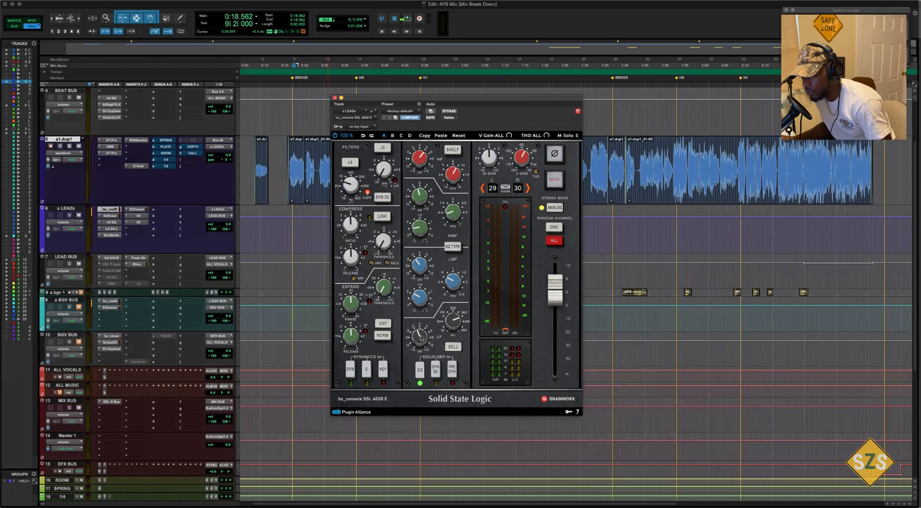
mouse_move(421, 338)
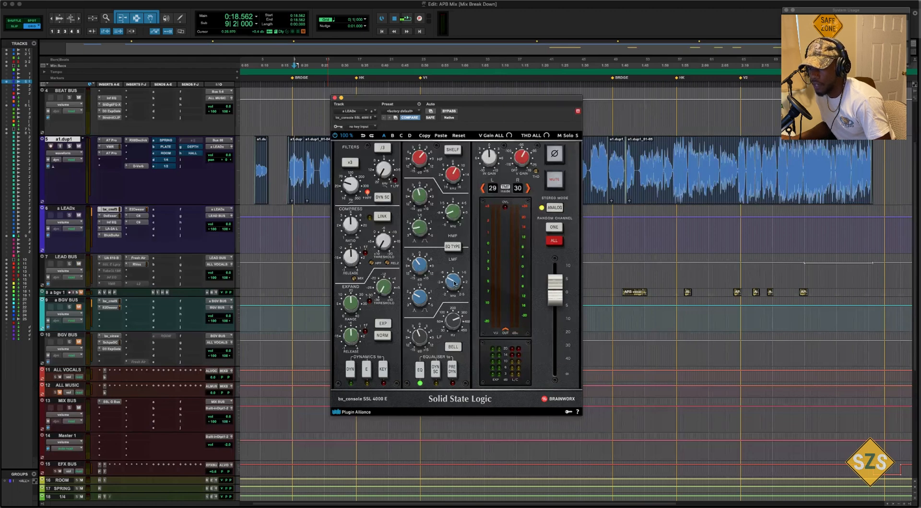
mouse_move(454, 283)
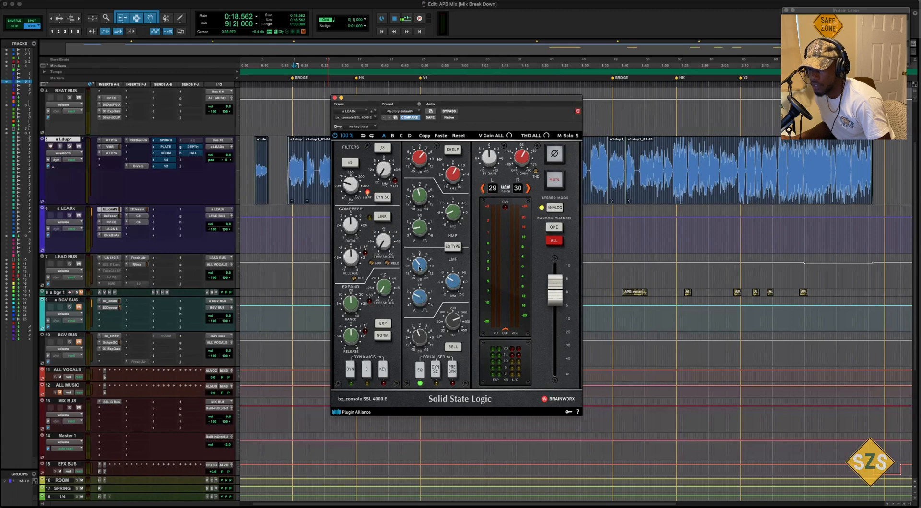
mouse_move(420, 267)
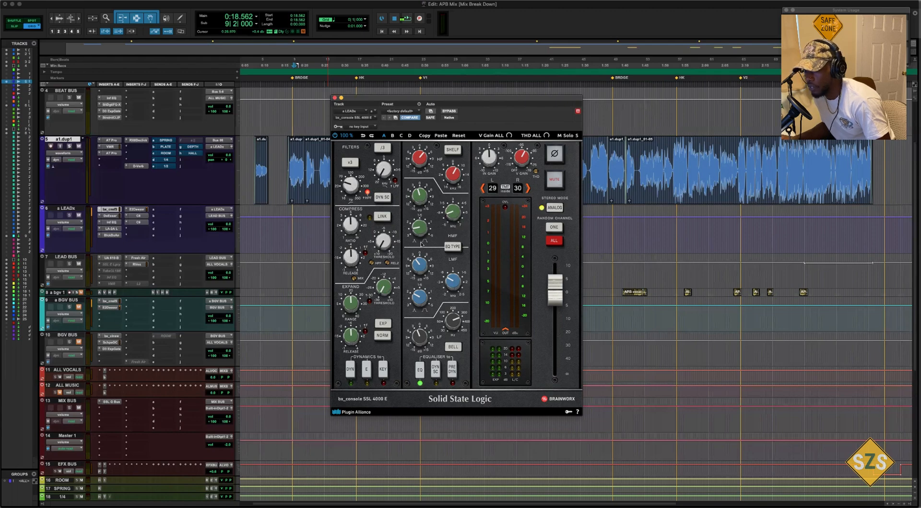
mouse_move(421, 231)
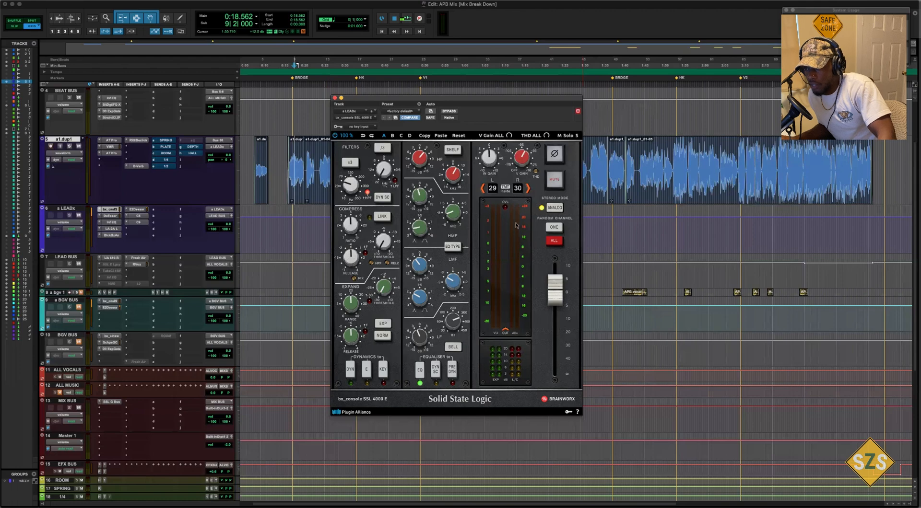
Switch the SSL 4000 E's stereo mode to Digital and back to Analog.
click(554, 208)
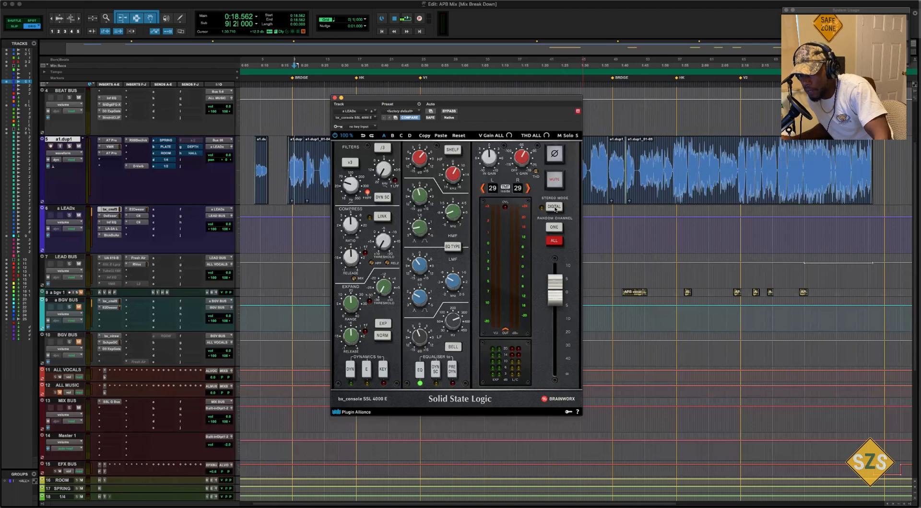
click(554, 206)
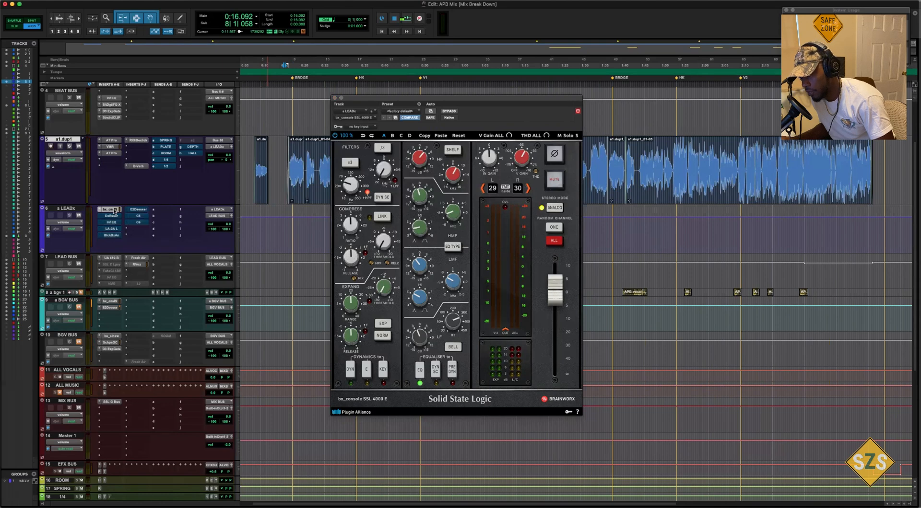
Audition the a LEADs bus from 8|1|058 with the SSL 4000 E bypassed and re-enabled, and stop playback.
key(space)
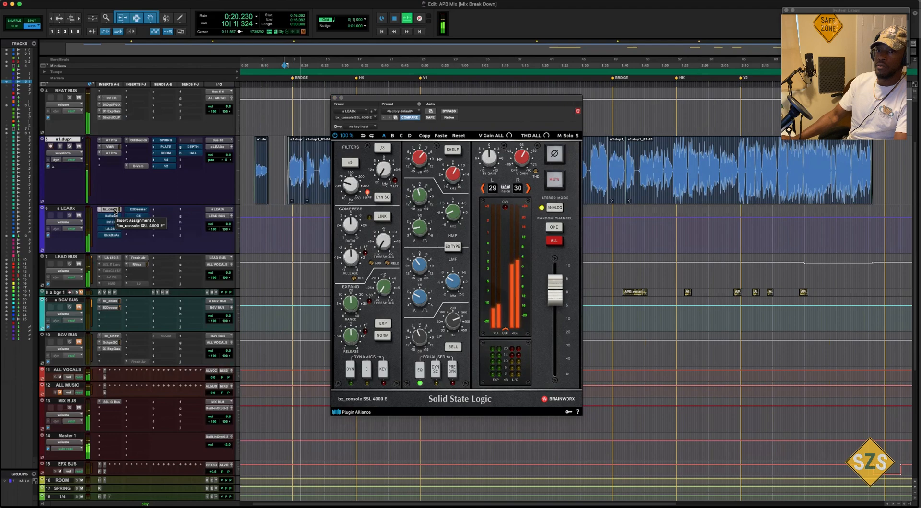
super+click(114, 211)
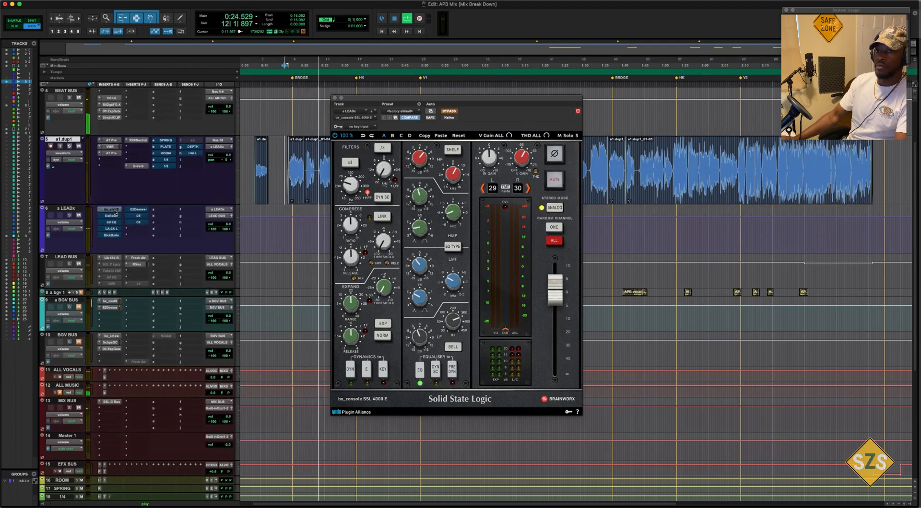
super+click(114, 211)
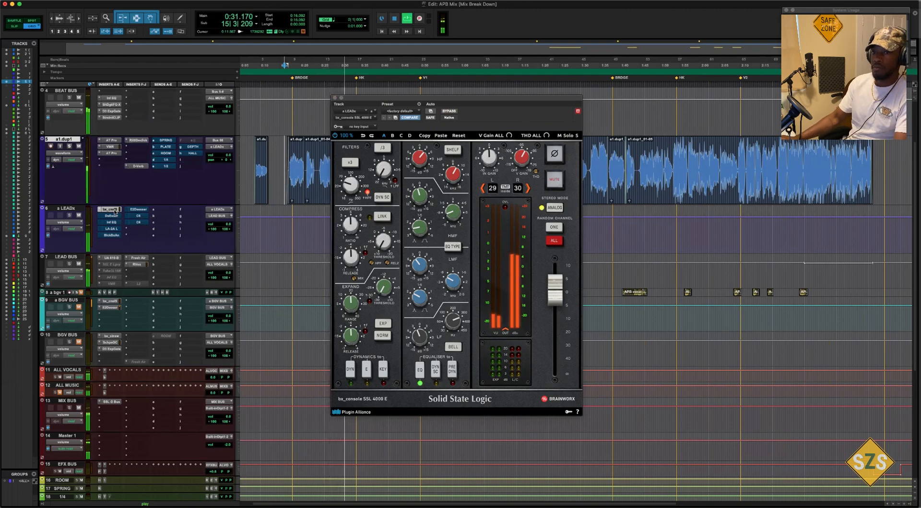
key(space)
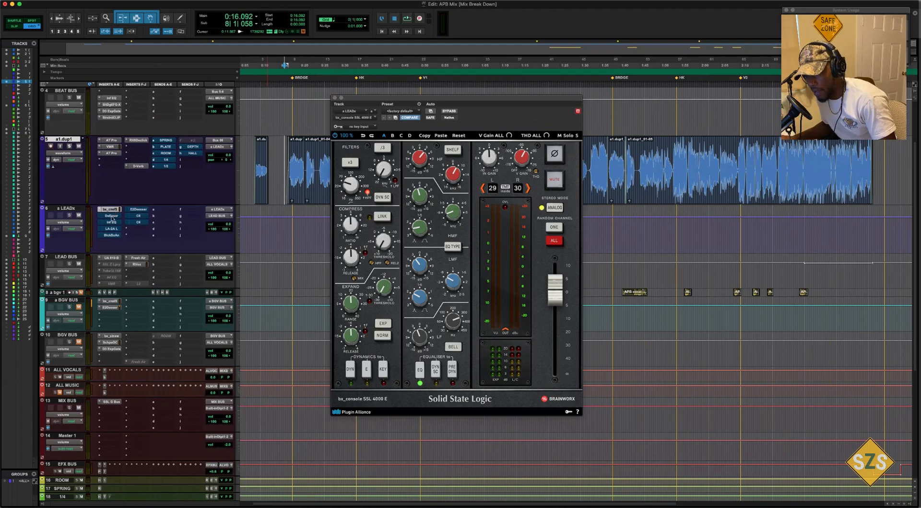
Open the a LEADs DeEsser, audition it active and bypassed from 8|1|058, stop playback, and re-enable it.
click(112, 216)
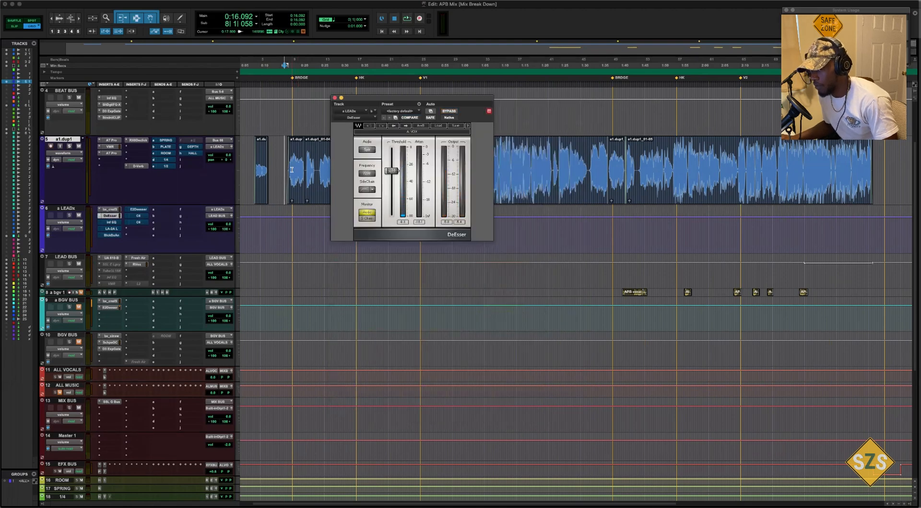
key(space)
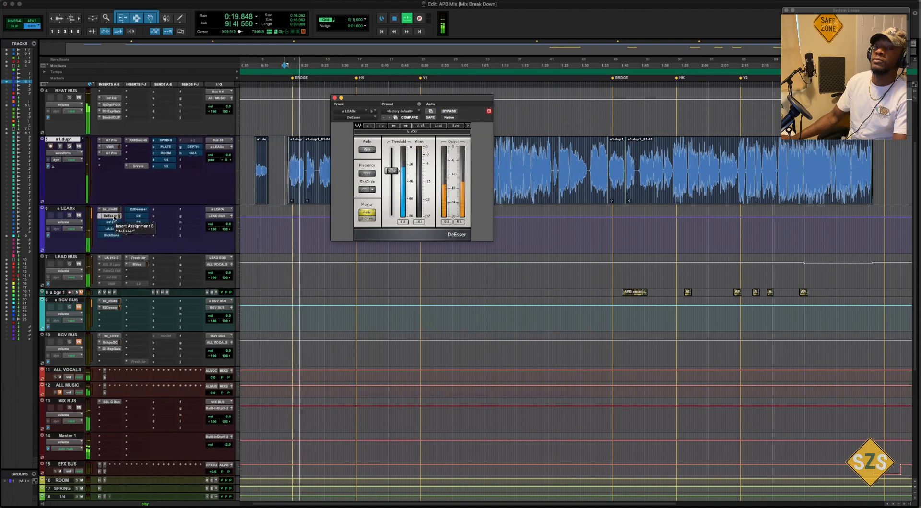
super+click(114, 218)
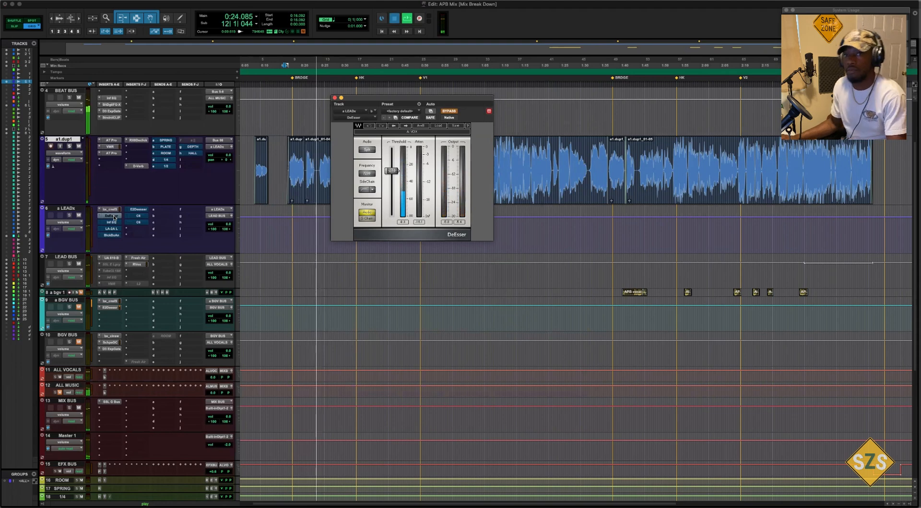
key(space)
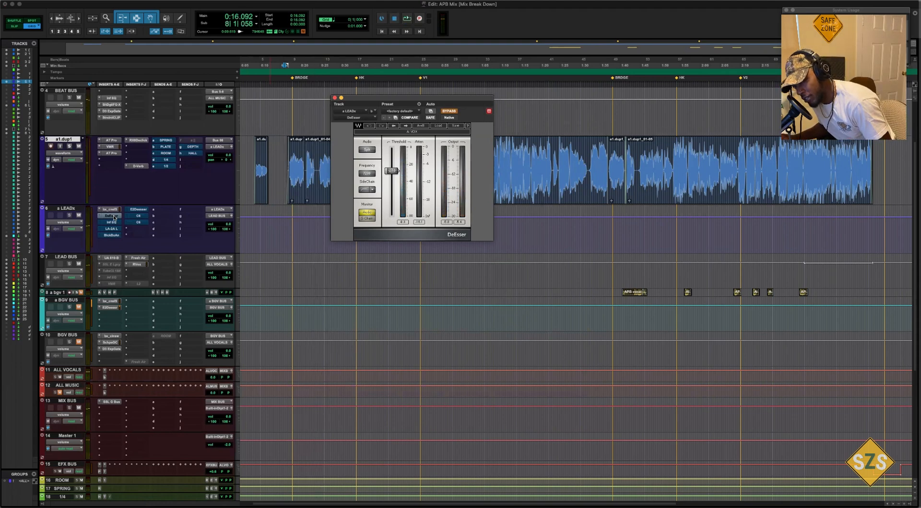
super+click(114, 218)
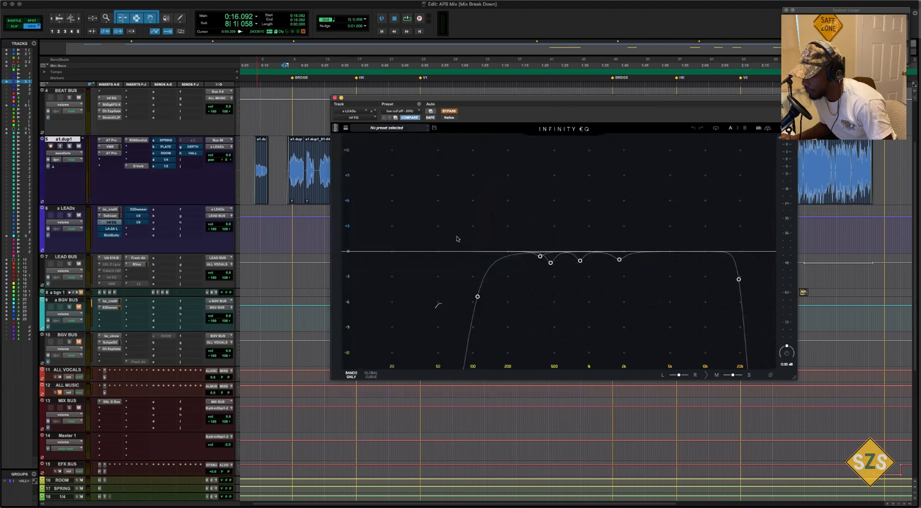
Move the a LEADs Infinity EQ window clear of the lead vocal clip and set the playback start to 16|2|484.
drag(493, 97, 579, 95)
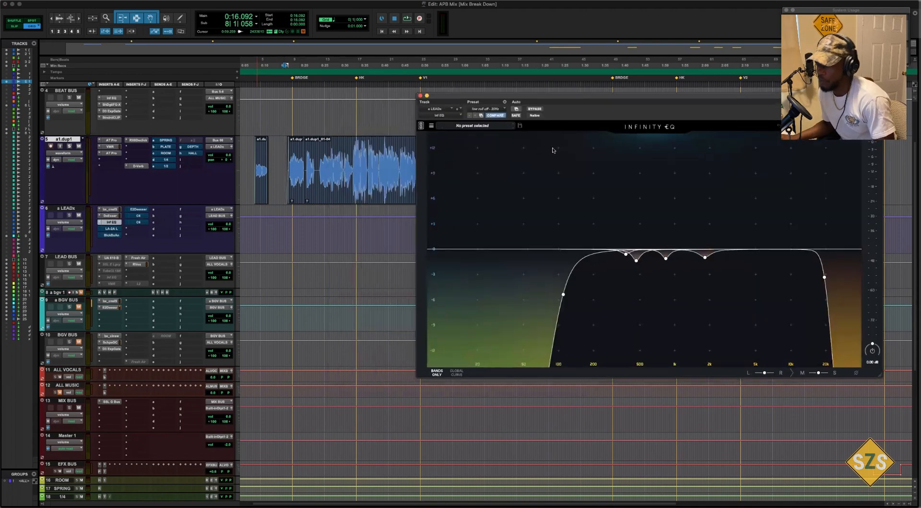
click(353, 148)
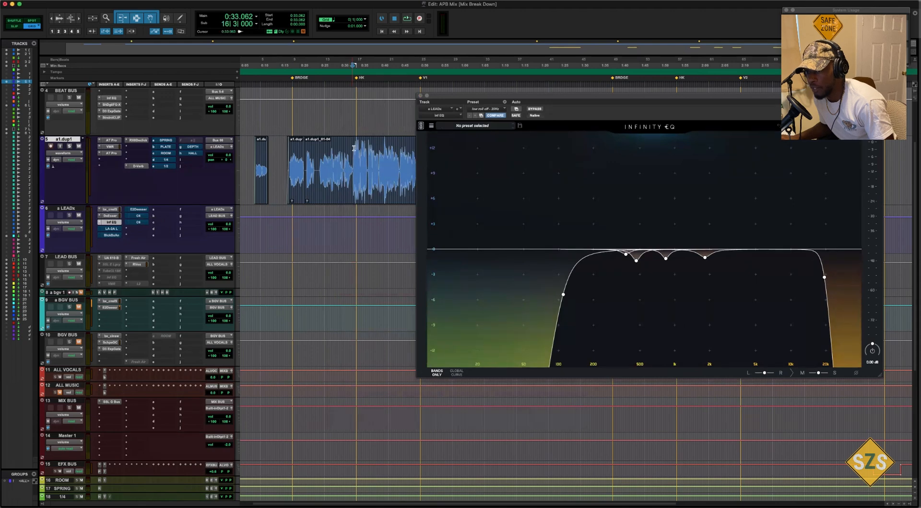
click(350, 148)
scroll(367, 146, right, 5)
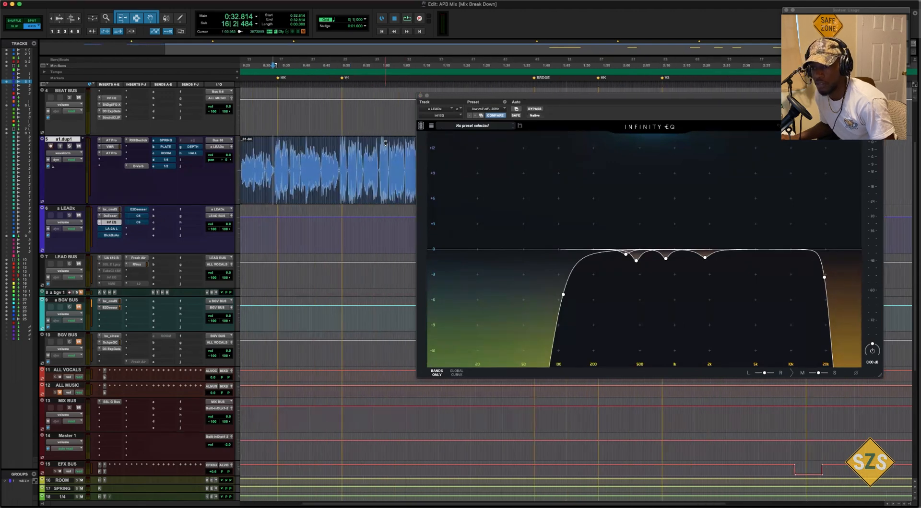
scroll(379, 144, left, 5)
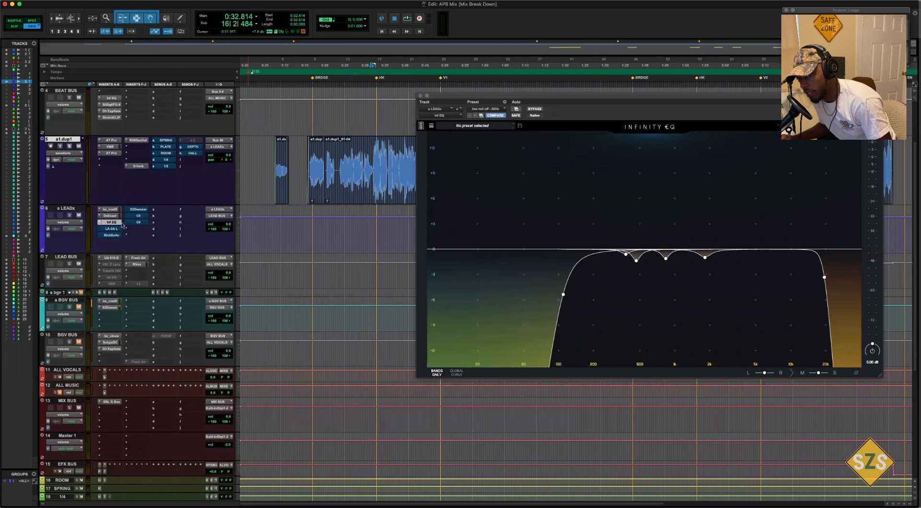
Audition the a LEADs bus from 16|2|484 while toggling the Infinity EQ's bypass, and stop playback.
key(space)
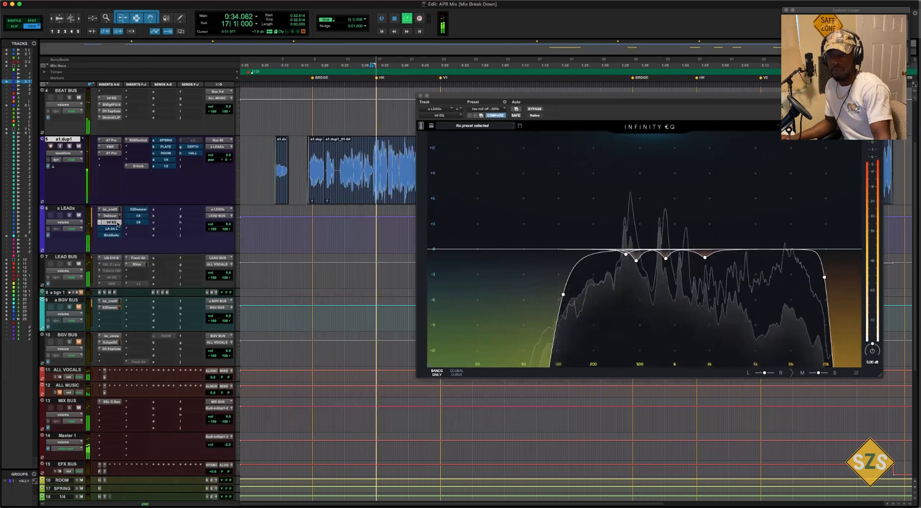
click(117, 224)
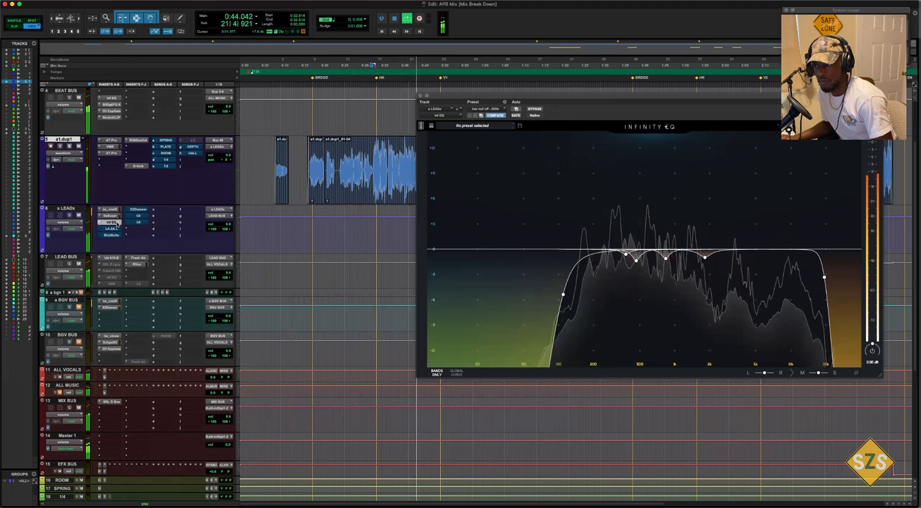
key(space)
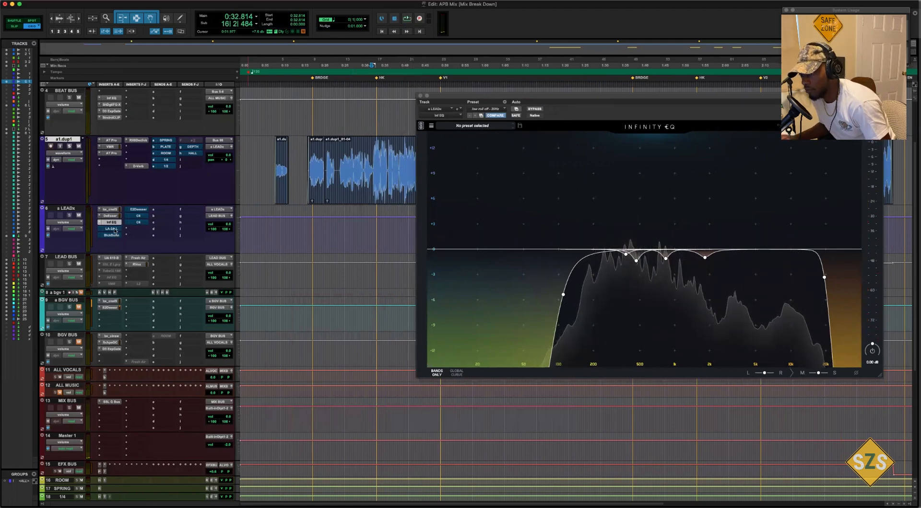
Open and enable the a LEADs Teletronix LA-2A, audition it active and bypassed from 16|2|484, re-enable it, and stop playback.
click(111, 228)
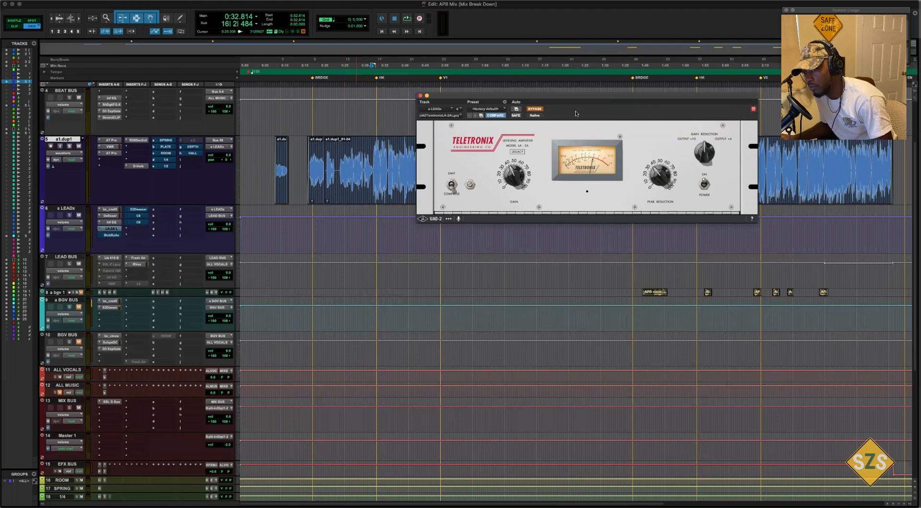
click(531, 109)
key(space)
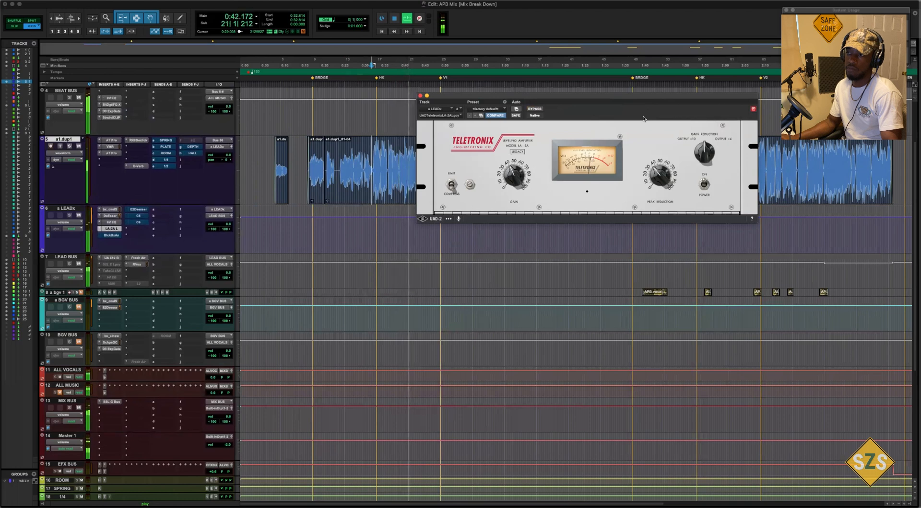
click(534, 109)
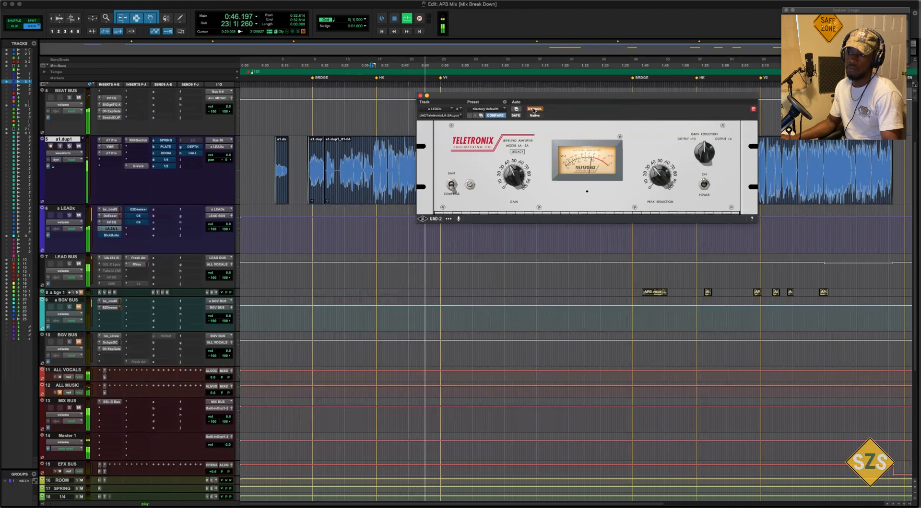
drag(545, 102, 537, 222)
click(528, 225)
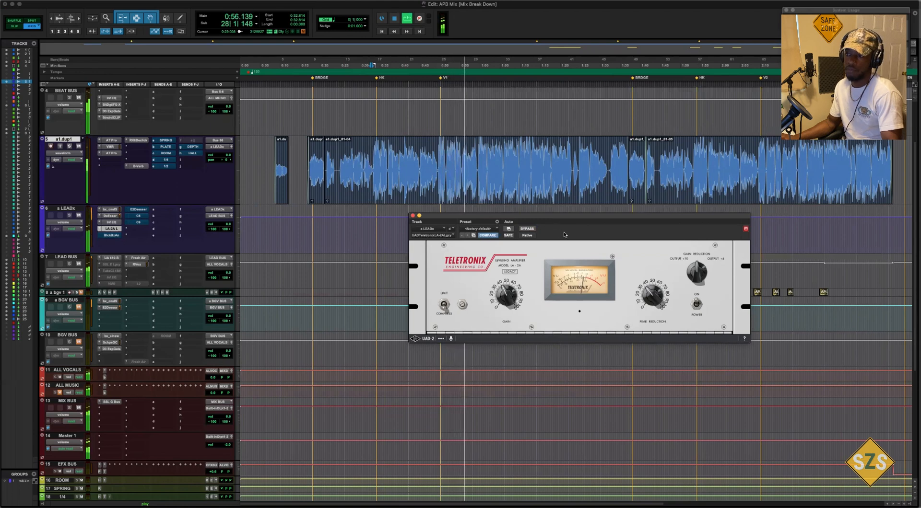
key(space)
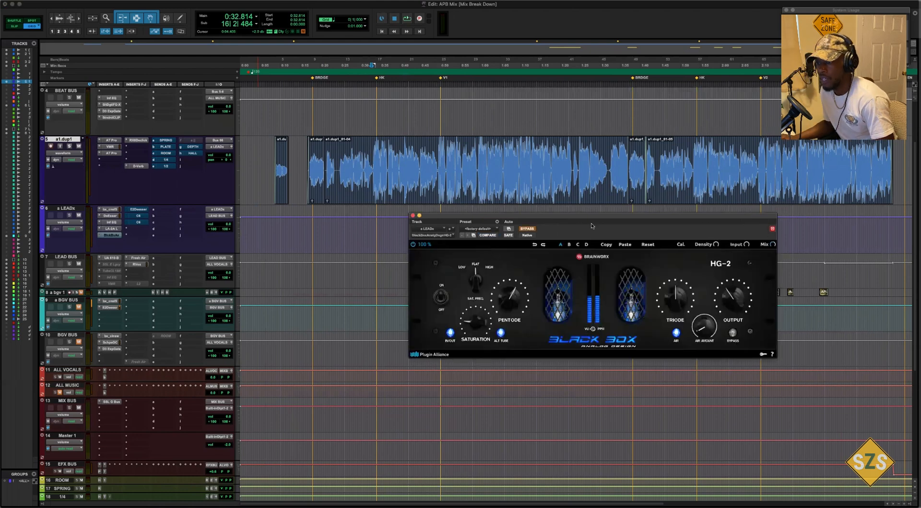
Move the a LEADs Black Box HG-2 window slightly and review its saturation and pentode knobs.
drag(590, 218, 547, 218)
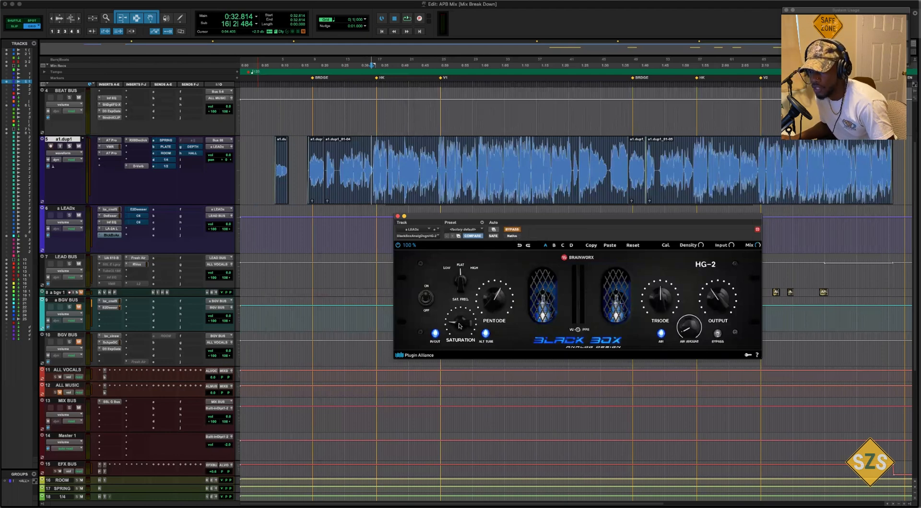
mouse_move(459, 327)
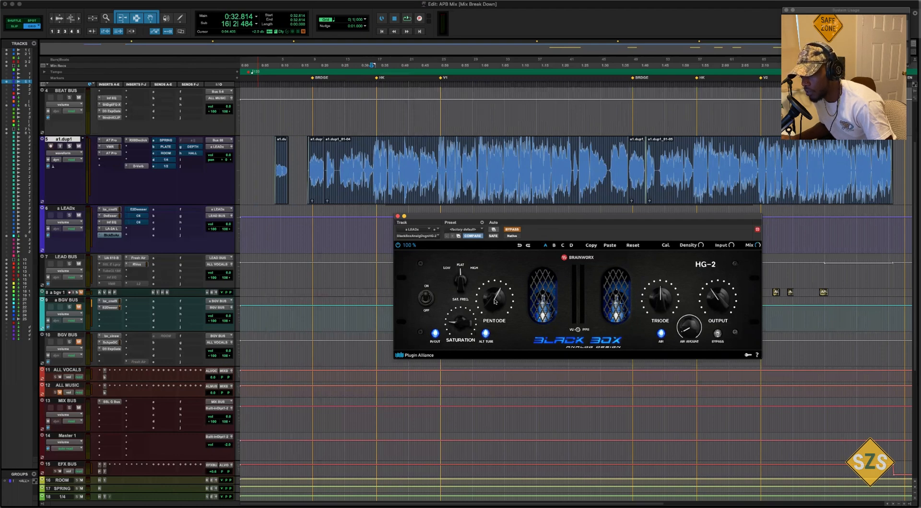
mouse_move(494, 303)
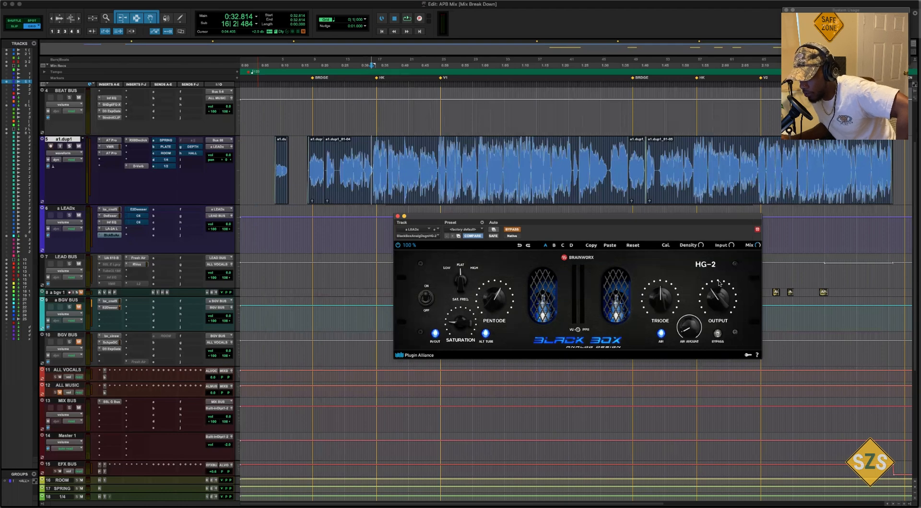
Enable the Black Box HG-2, audition it from 16|2|484 while toggling its bypass, and stop playback.
click(512, 230)
key(space)
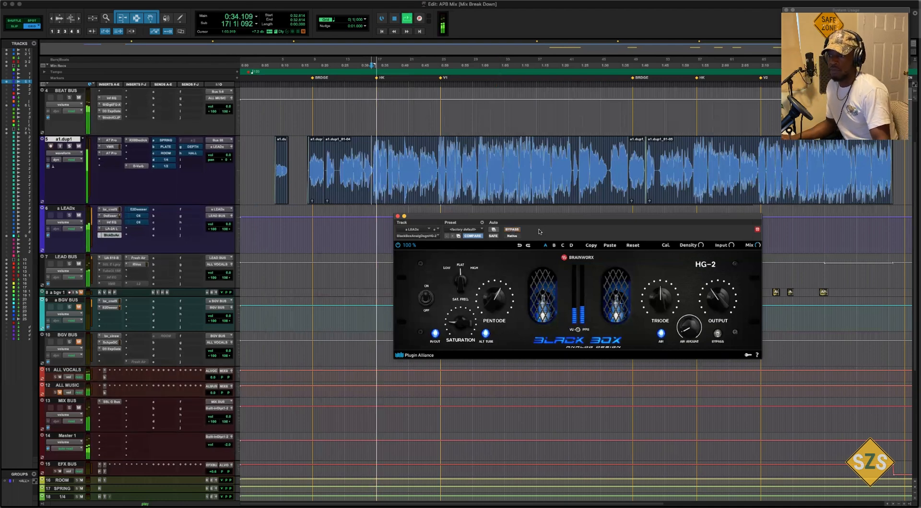
click(513, 230)
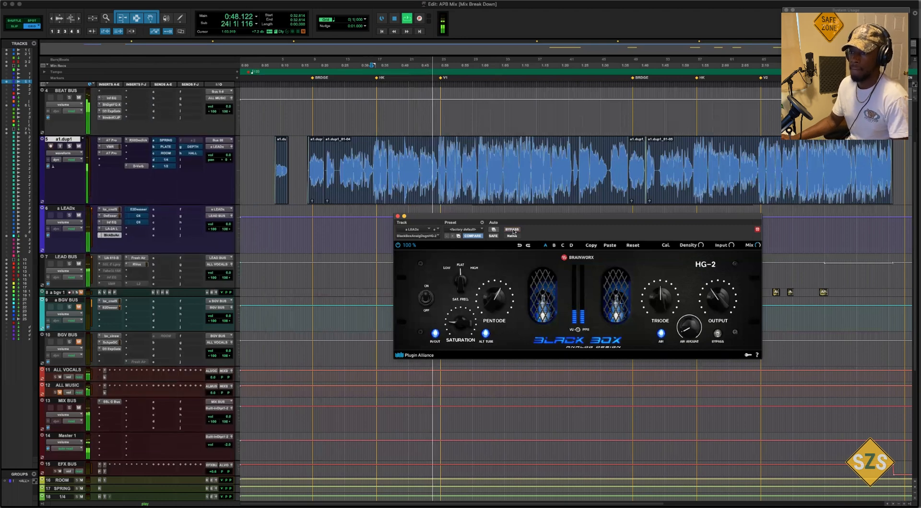
key(space)
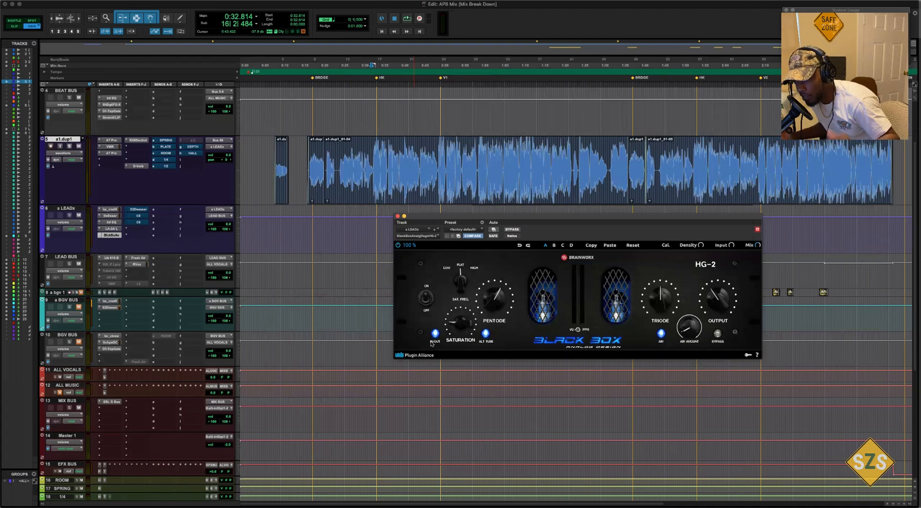
Open the a LEADs E2Deesser, reposition the plugin window higher, and enable the plugin.
click(135, 211)
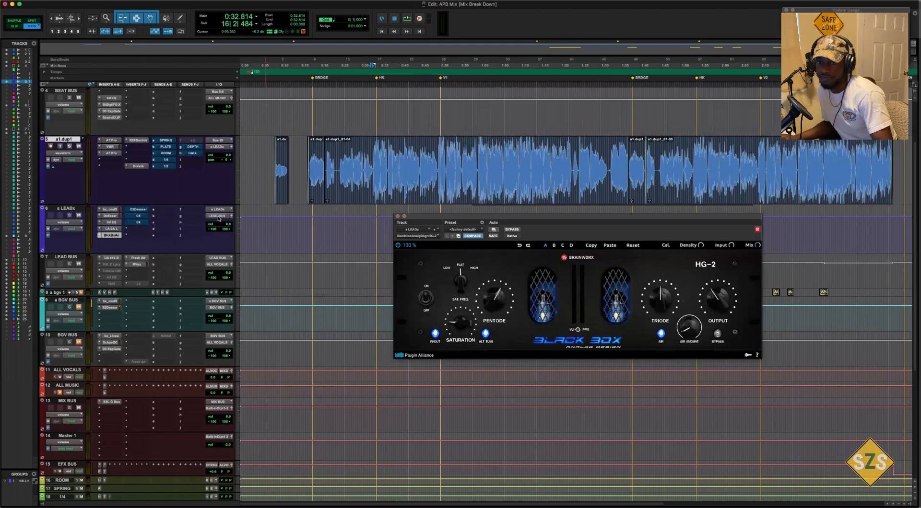
drag(591, 216, 580, 186)
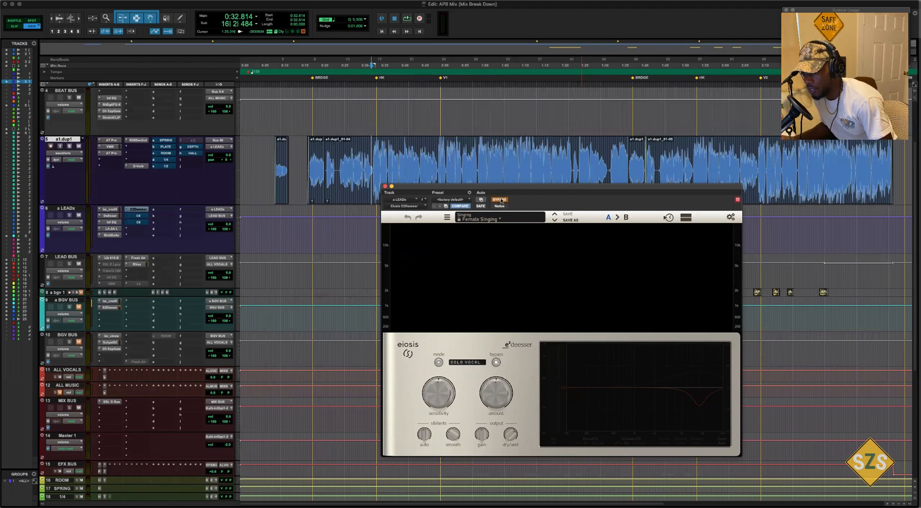
click(502, 200)
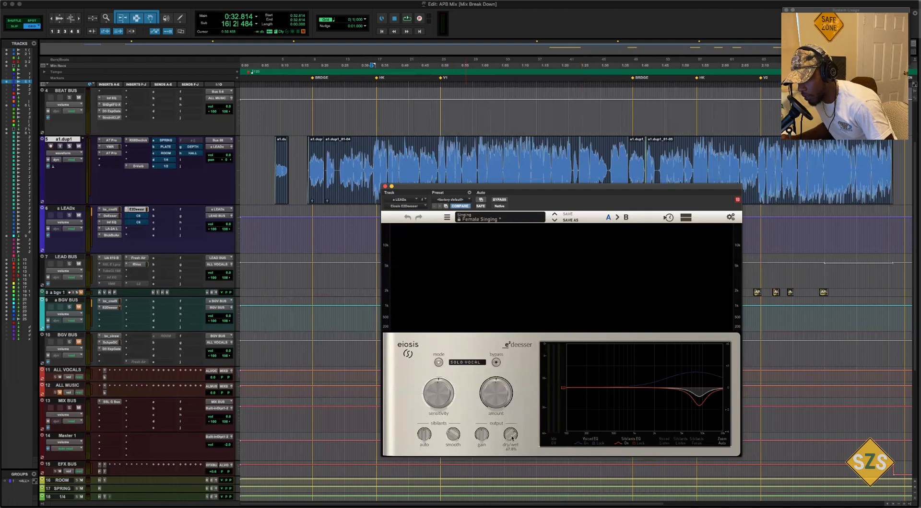
Nudge the E2Deesser's dry/wet knob and check its smooth, sensitivity and amount settings.
drag(513, 437, 512, 438)
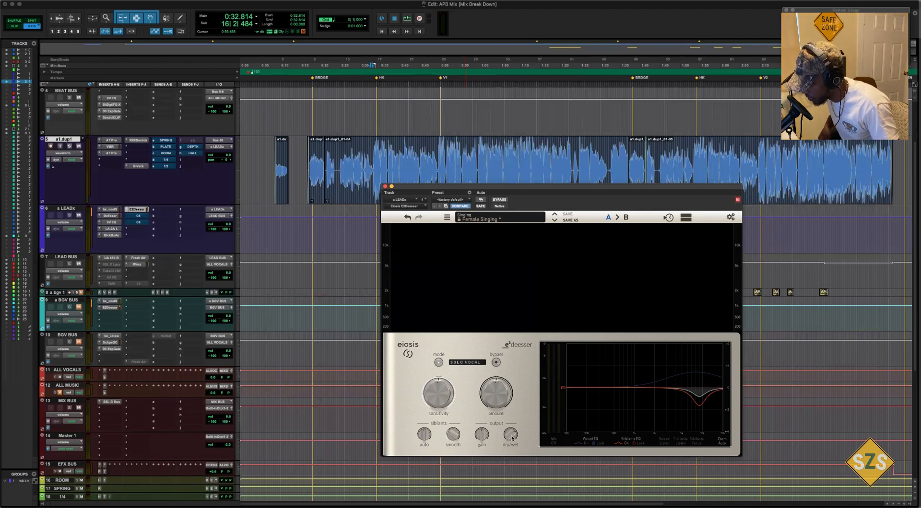
mouse_move(511, 437)
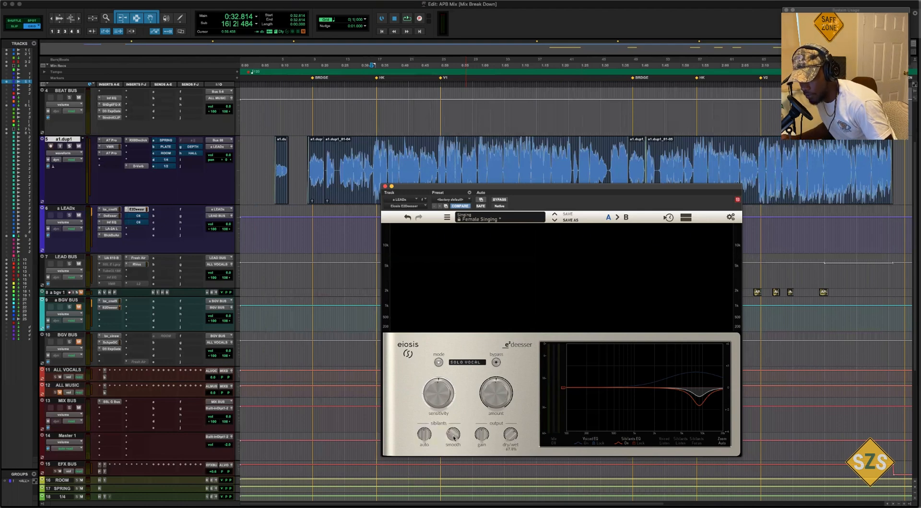
mouse_move(452, 437)
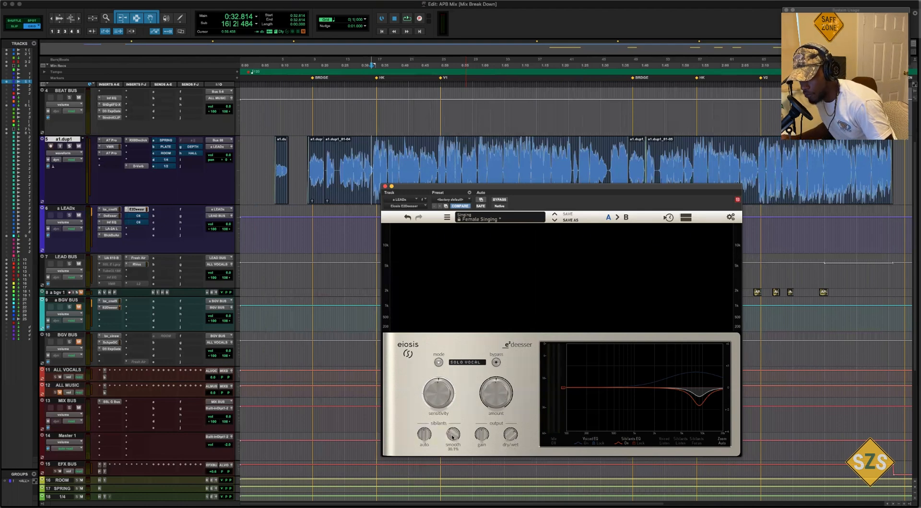
mouse_move(450, 396)
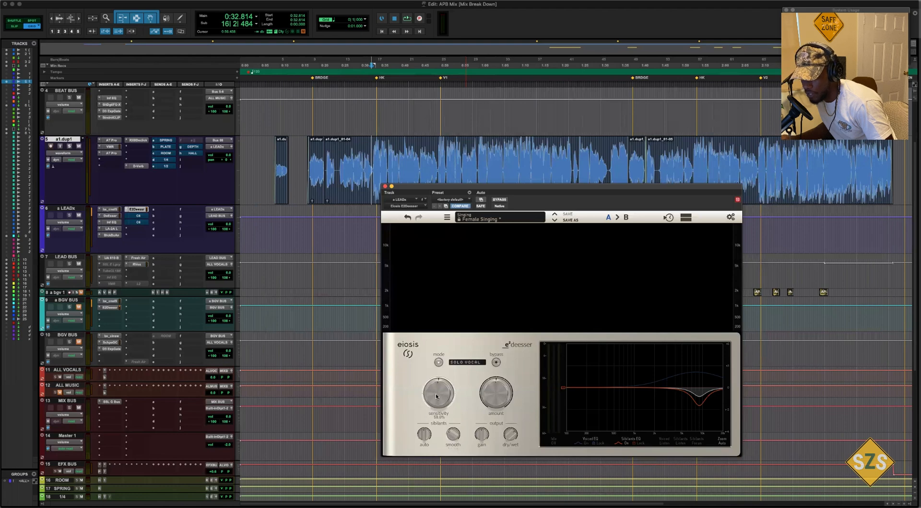
mouse_move(496, 397)
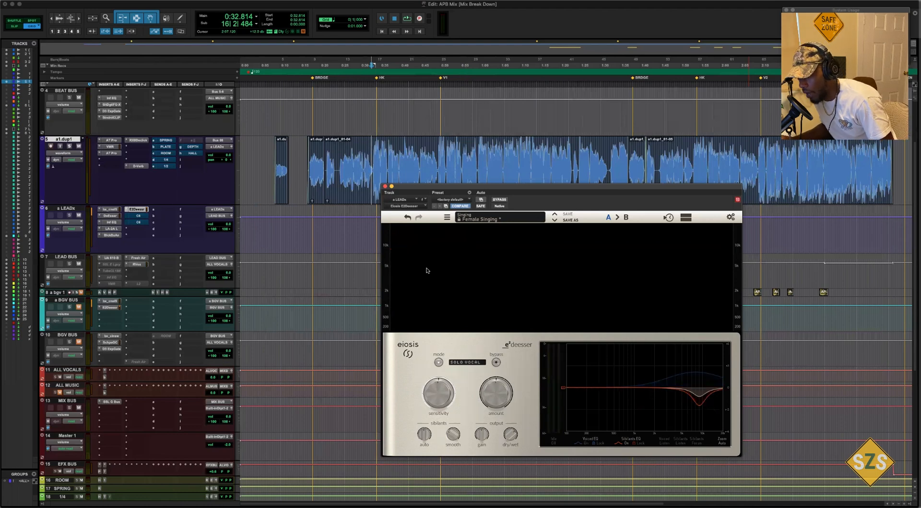
Audition the a LEADs bus from 16|2|484 with the E2Deesser bypassed and re-enabled, and stop playback.
key(space)
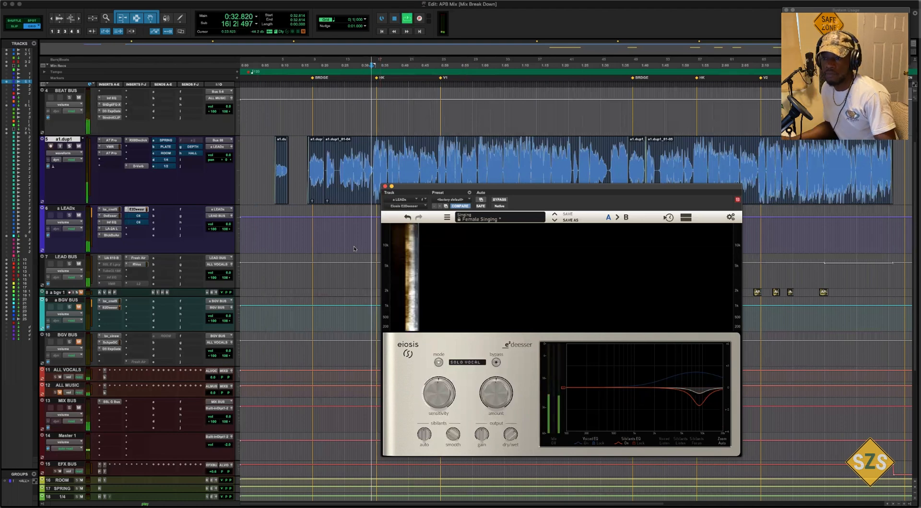
click(500, 199)
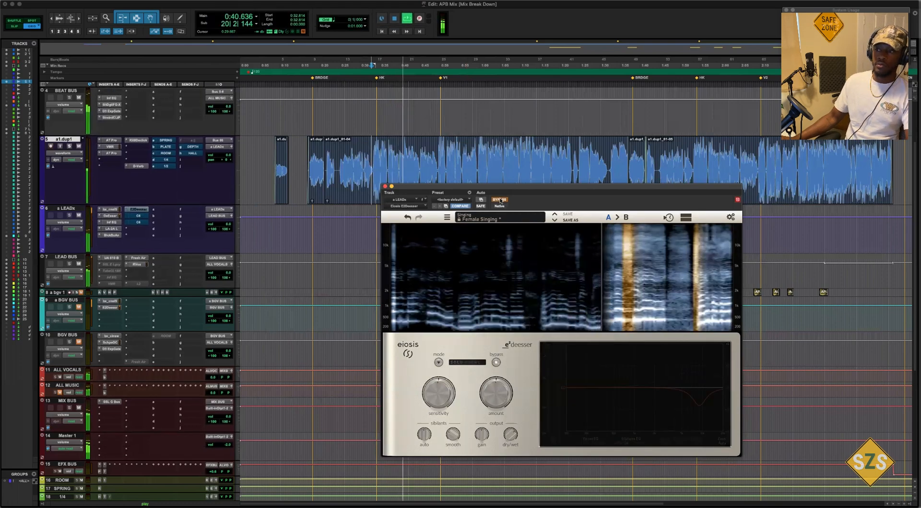
click(500, 199)
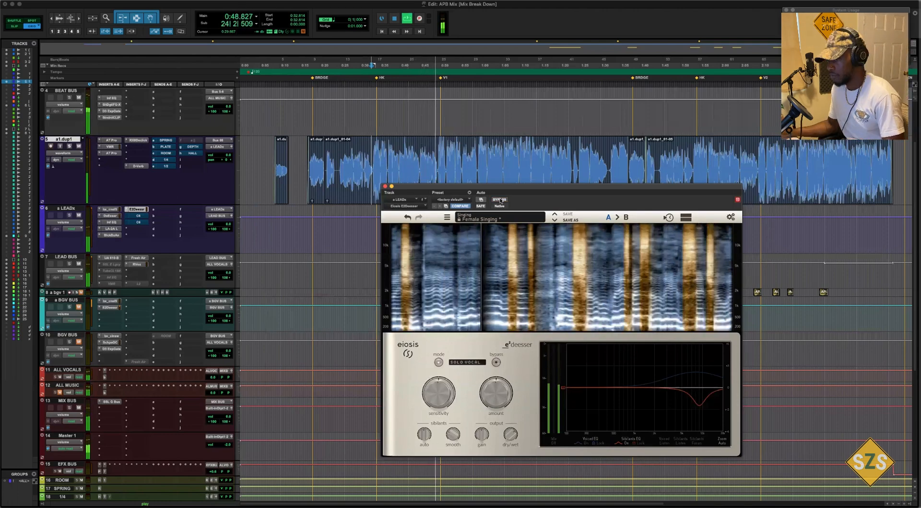
key(space)
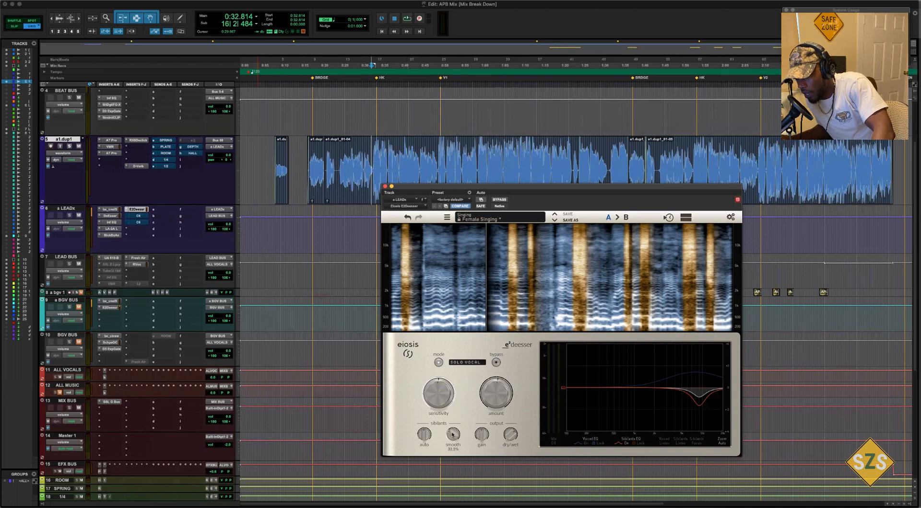
Replay the vocal through the active E2Deesser while checking its amount, dry/wet and smooth knobs, and stop playback.
key(space)
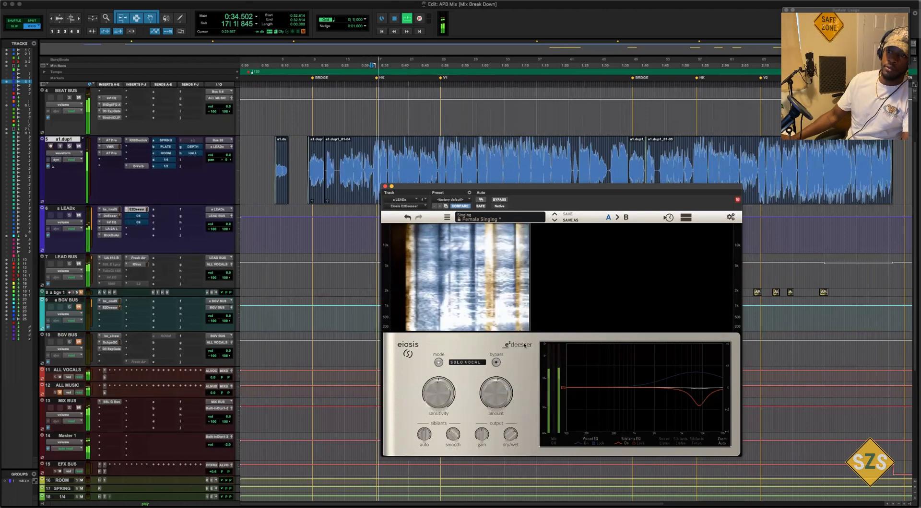
mouse_move(496, 398)
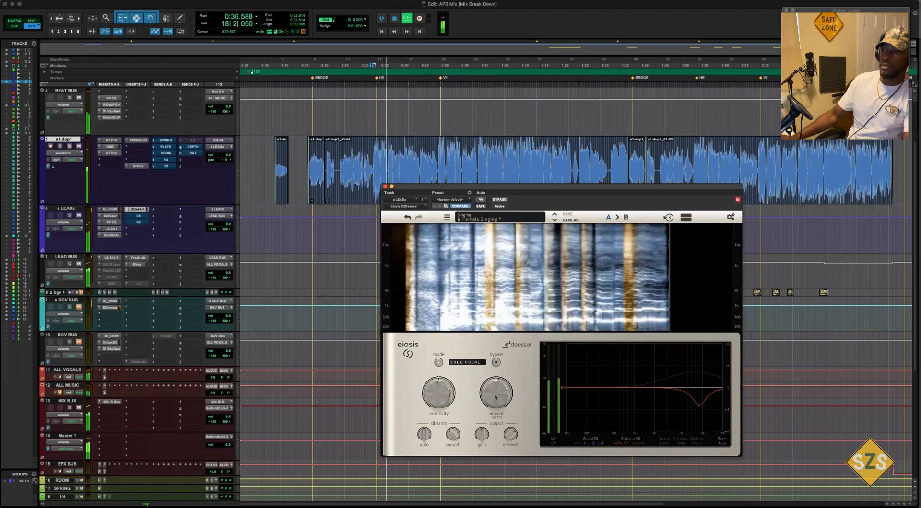
mouse_move(511, 437)
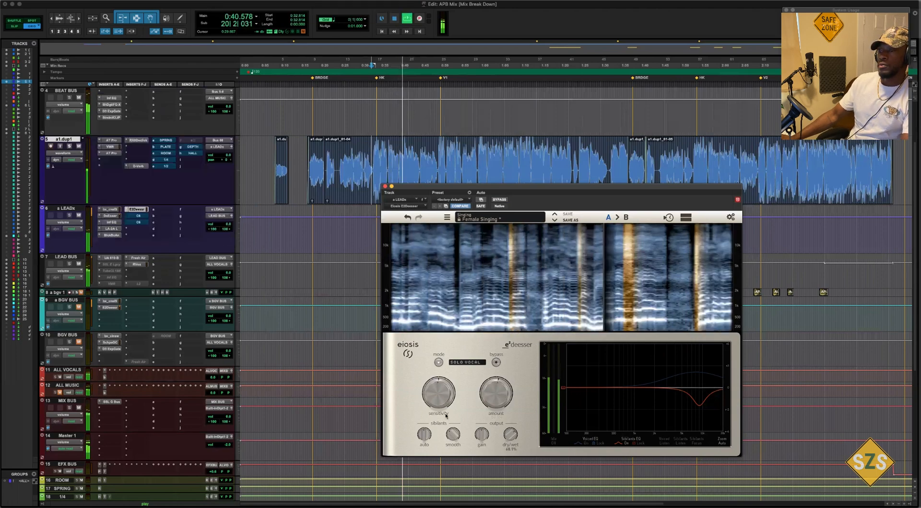
mouse_move(456, 436)
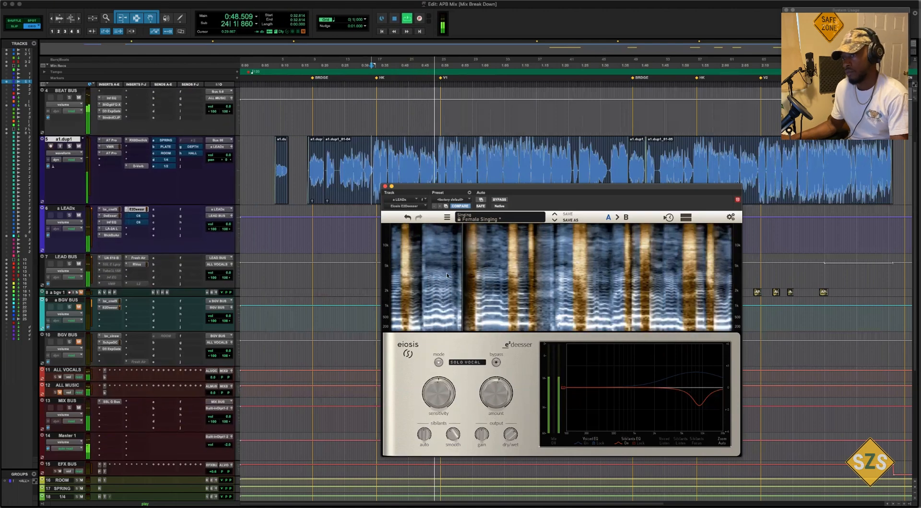
key(space)
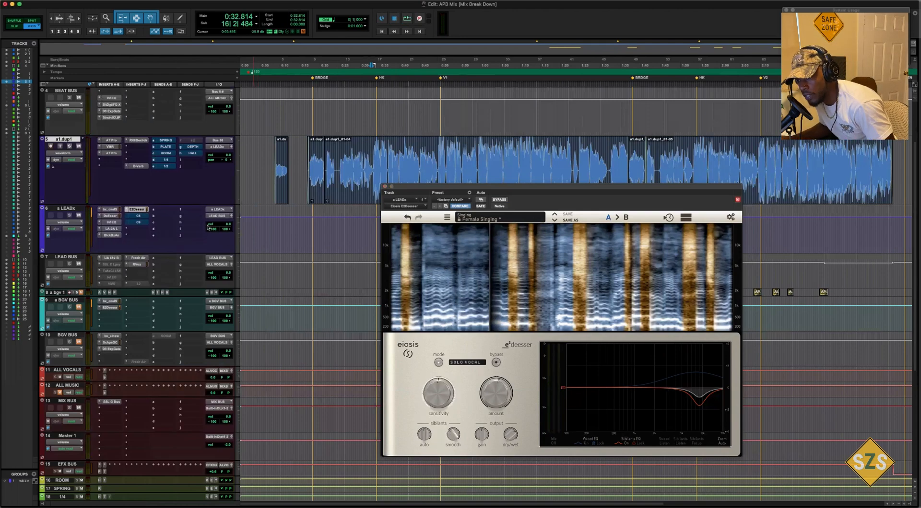
Open the first C6 on a LEADs, enable it, and adjust the release of its band 1.
click(138, 216)
click(501, 199)
click(501, 199)
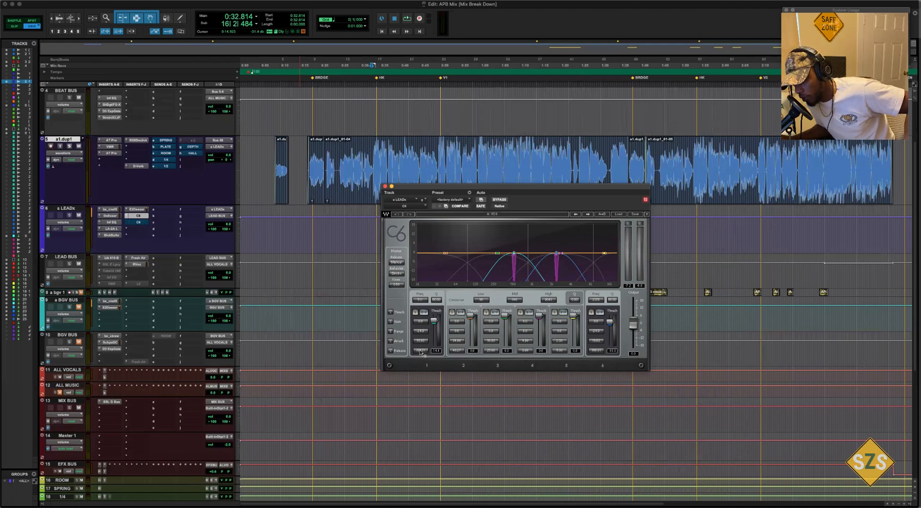
drag(421, 351, 421, 338)
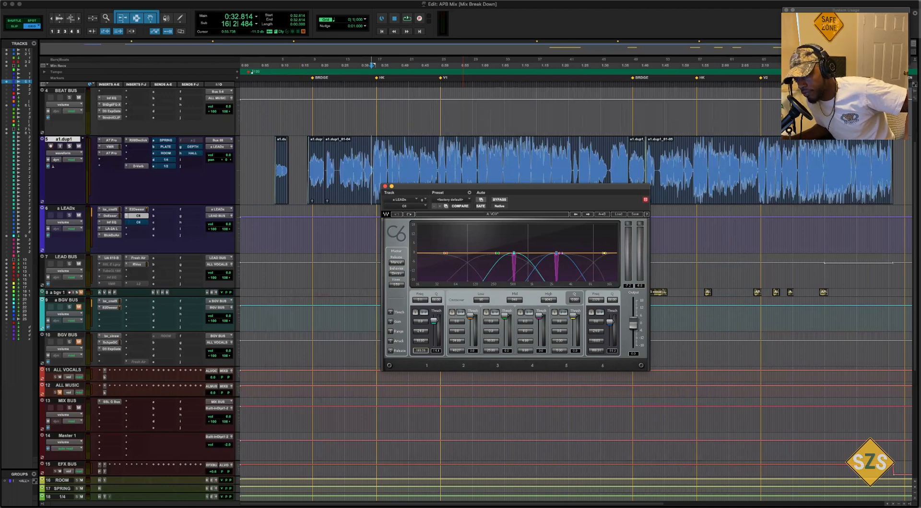
drag(421, 351, 420, 355)
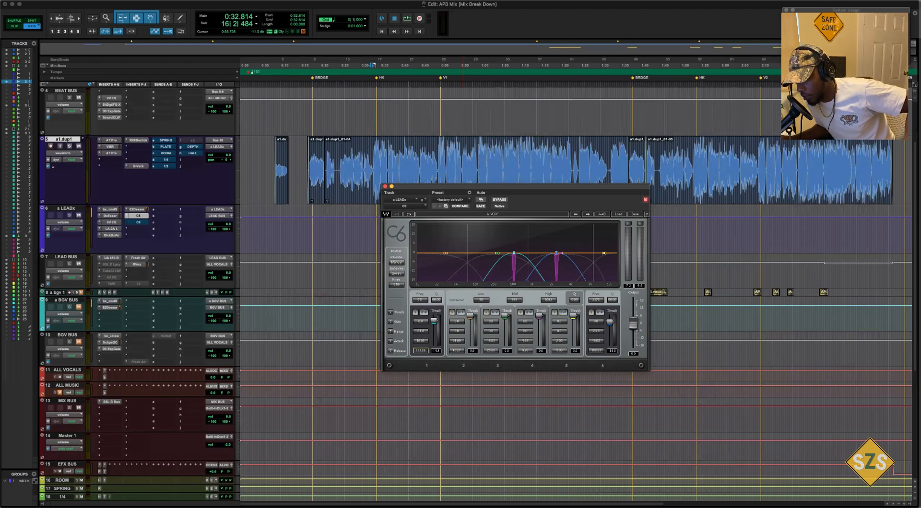
drag(421, 350, 421, 347)
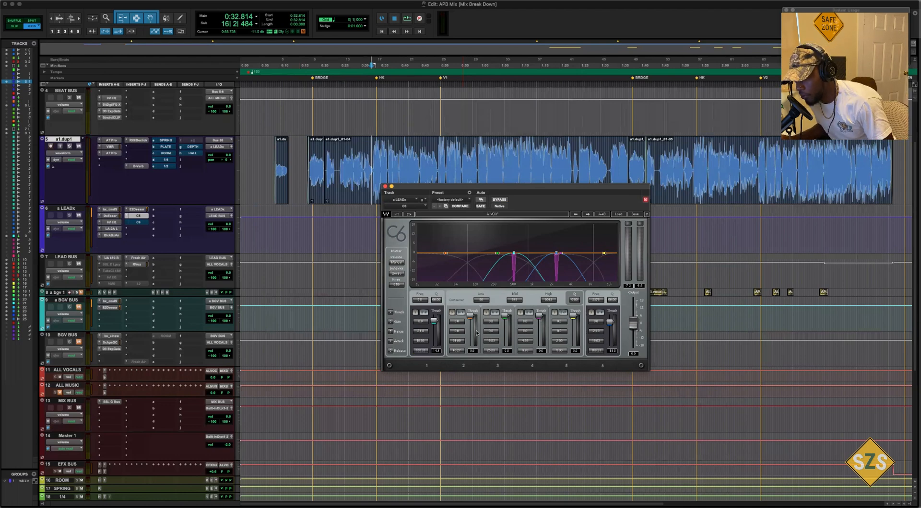
Solo the first C6's band 1, audition the a LEADs bus from 15|2|000 while toggling the band monitoring, and stop playback.
click(416, 312)
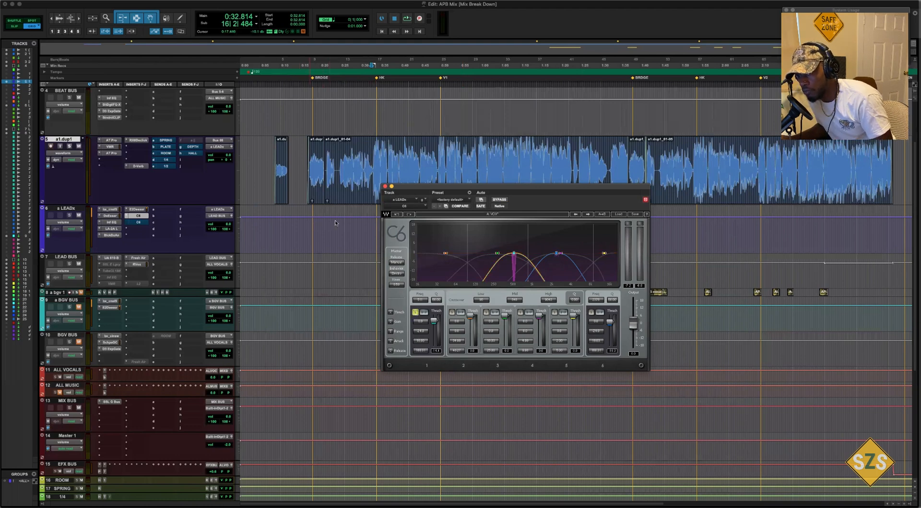
click(360, 225)
key(space)
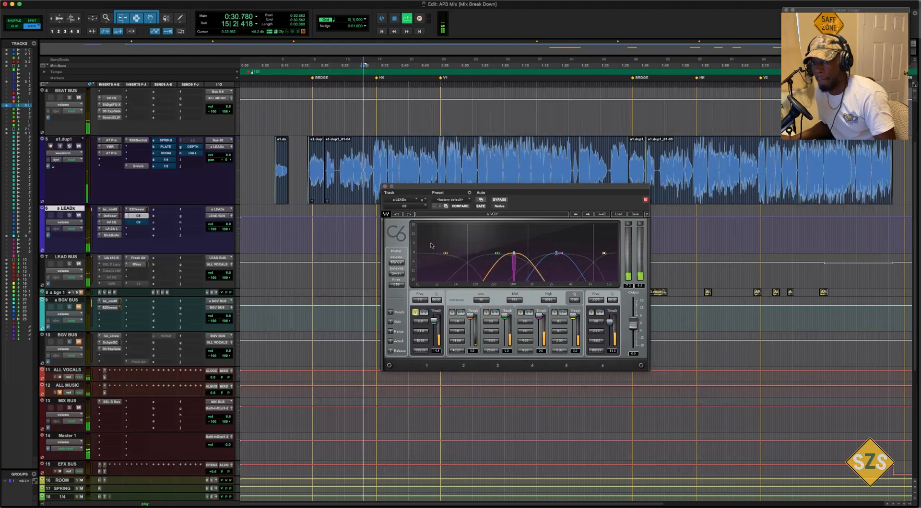
click(591, 312)
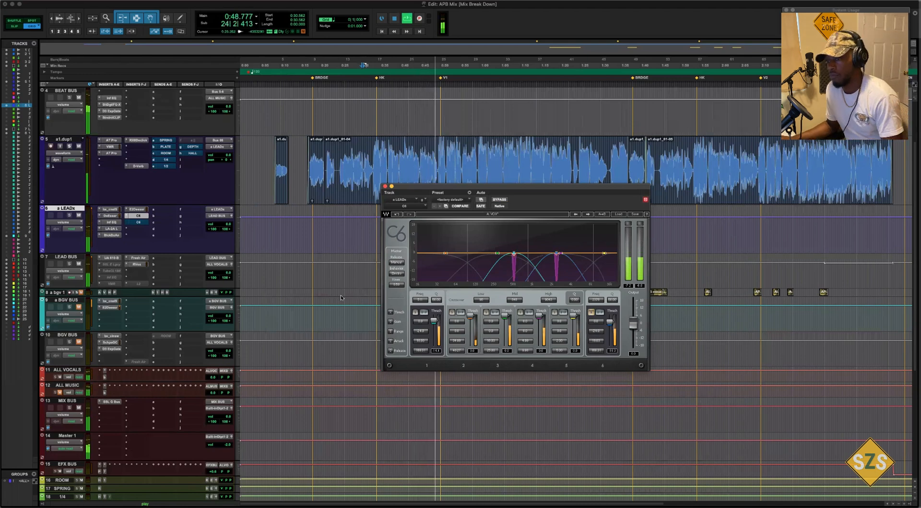
key(space)
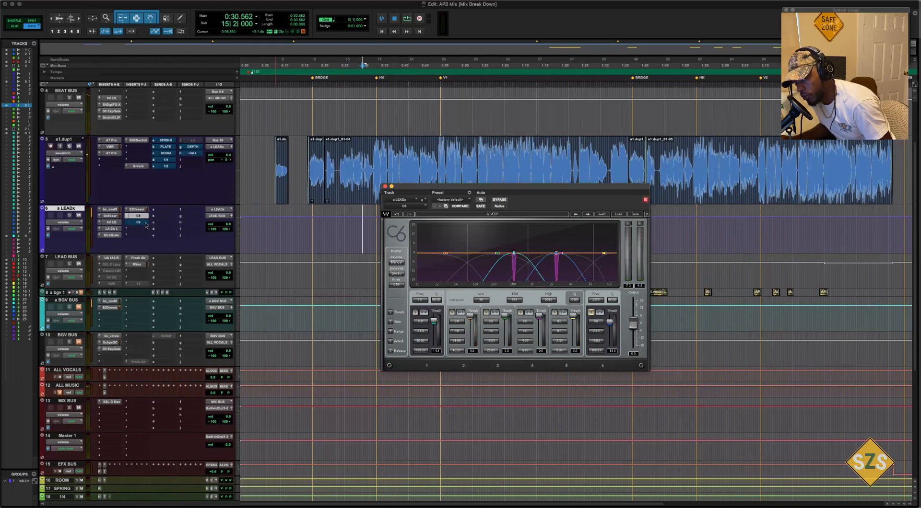
Open and enable the second C6 on a LEADs, and place the first C6's window beside it for comparison.
click(139, 222)
click(499, 200)
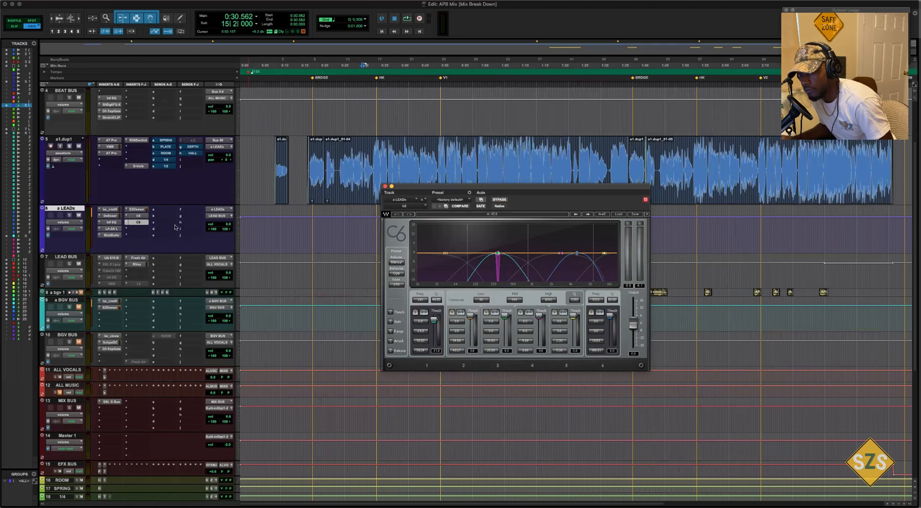
shift+click(144, 216)
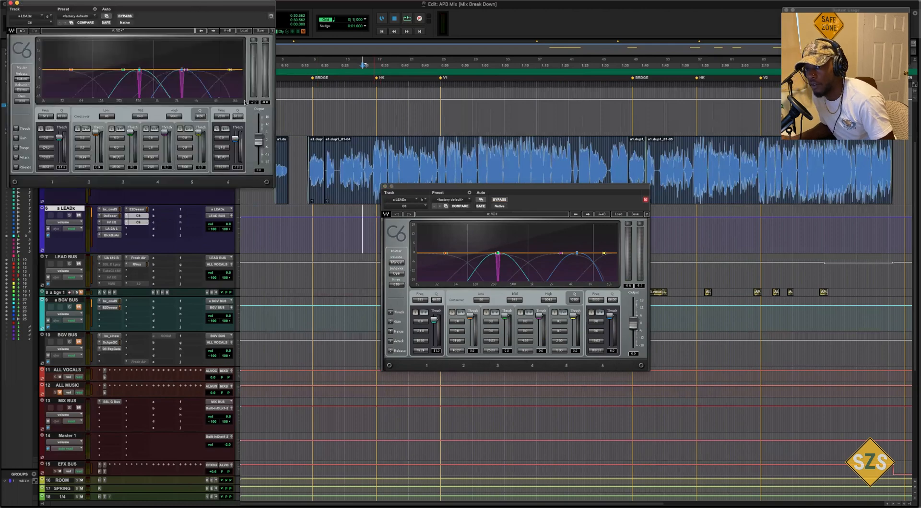
drag(181, 4, 289, 185)
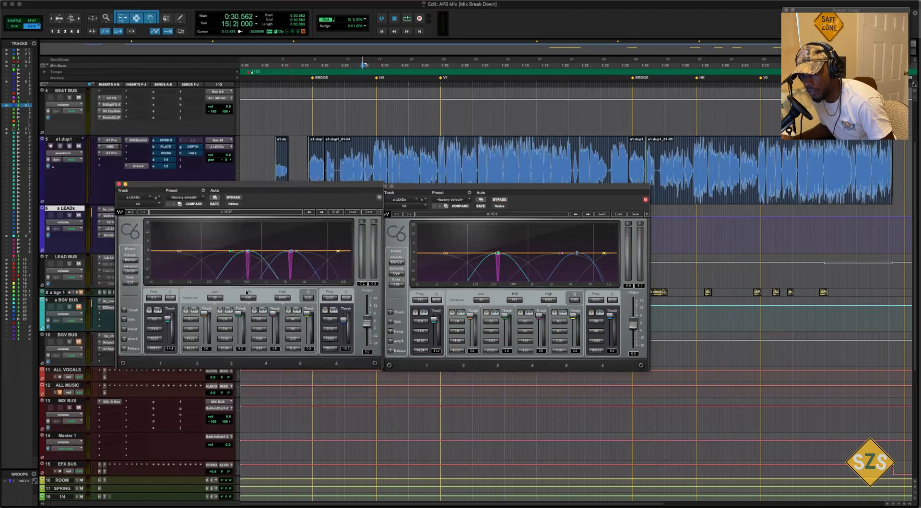
Solo band 1 in the second C6, close the first C6's window, and move the remaining plugin window clear of the mixer columns.
click(411, 312)
click(414, 313)
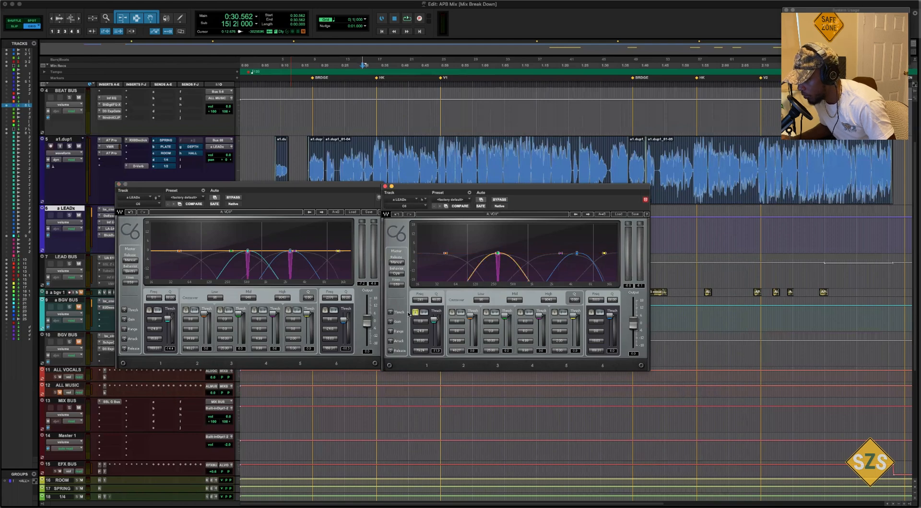
click(119, 184)
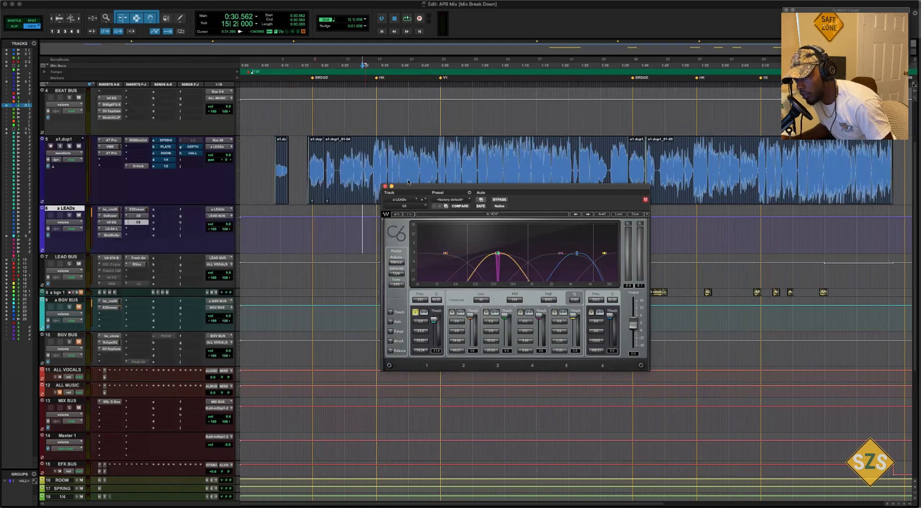
drag(430, 186, 508, 176)
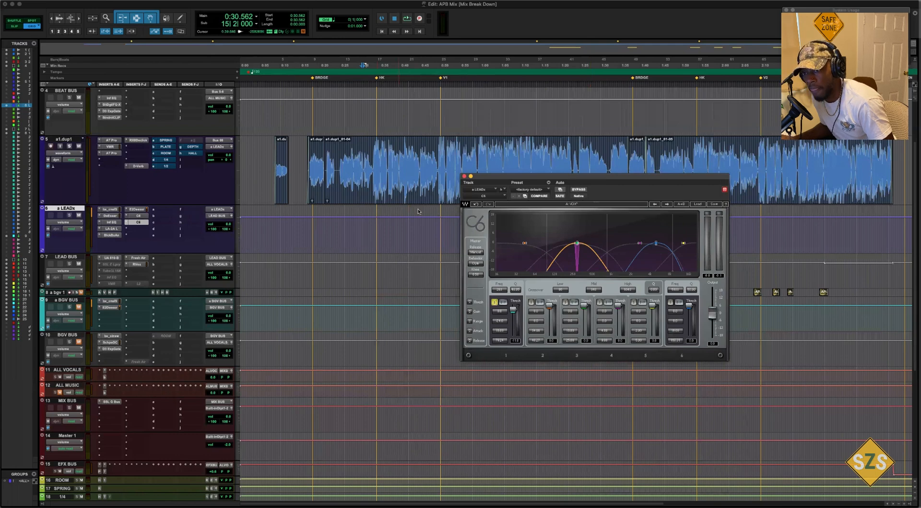
Audition the second C6's band 1 soloed and unsoloed, compare the vocal with the C6 processing bypassed and re-enabled, and stop playback.
key(space)
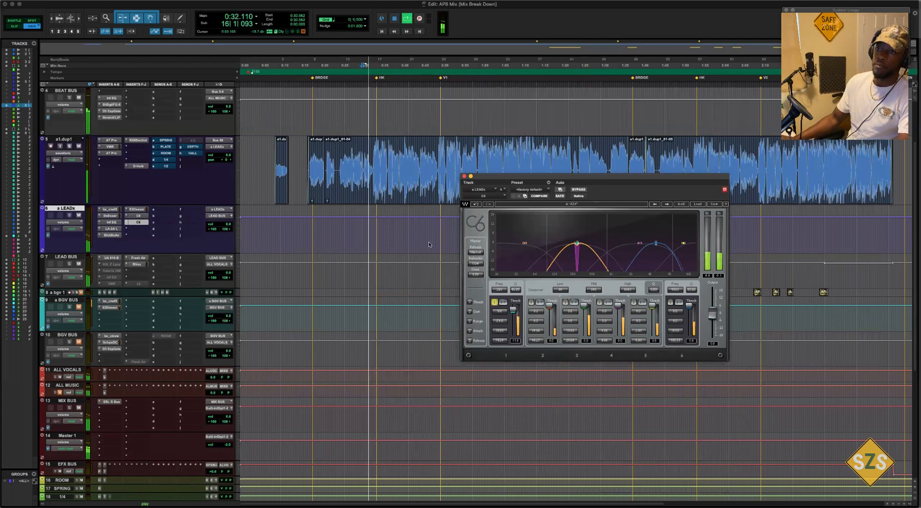
click(495, 303)
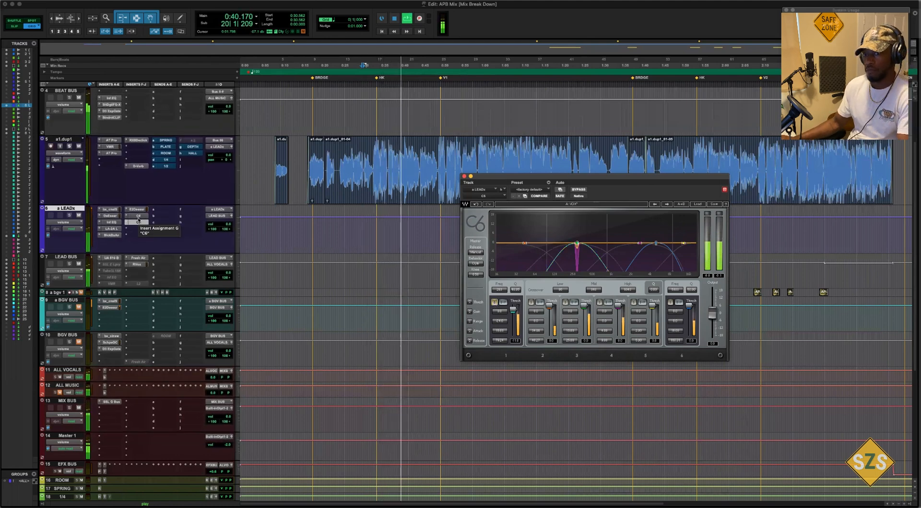
super+click(137, 220)
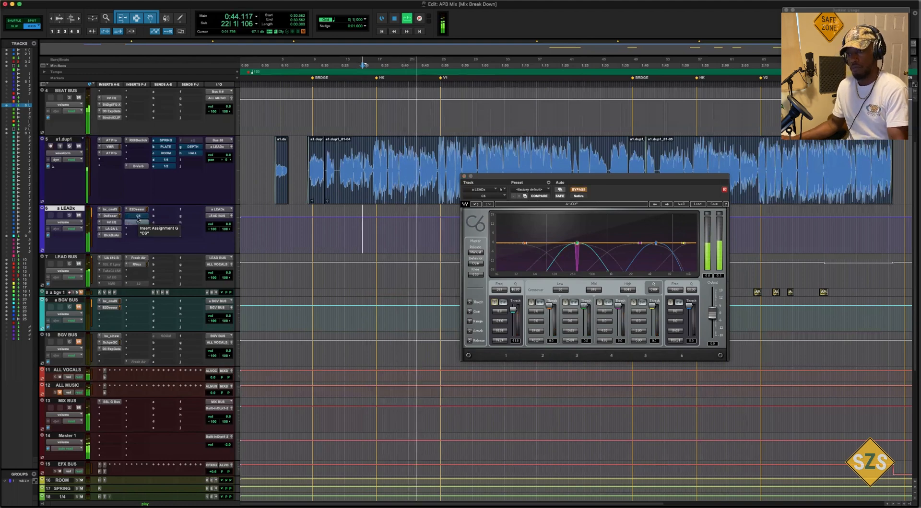
super+click(137, 219)
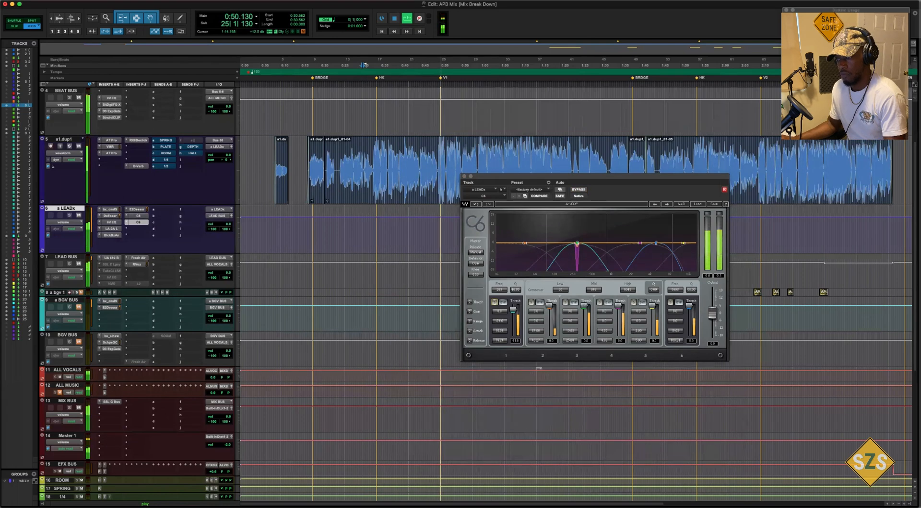
key(space)
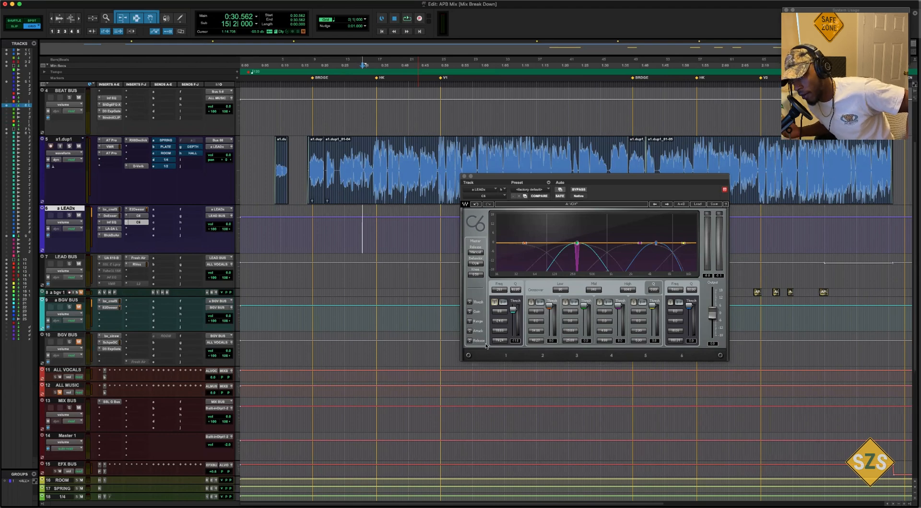
Close the C6 and review the LEAD BUS's UA 610-B, Fresh Air and RVox settings, closing the plugin window when finished.
click(463, 177)
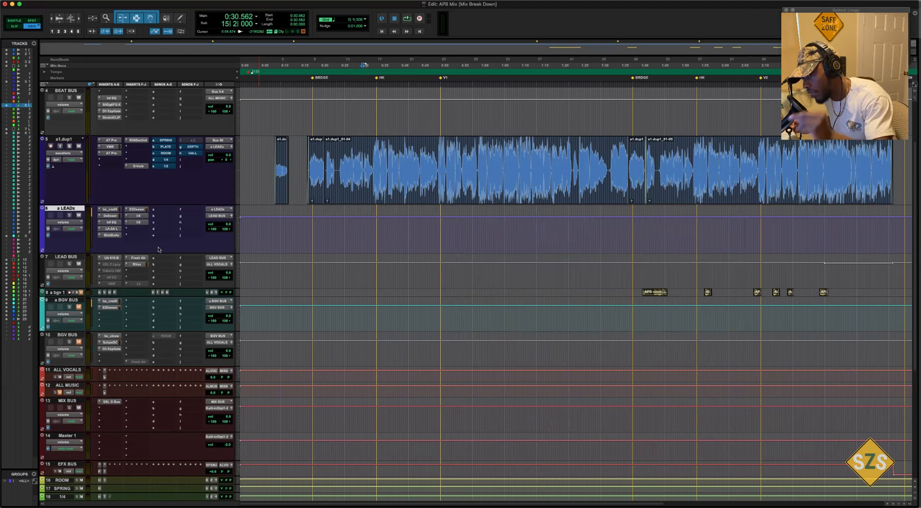
click(71, 257)
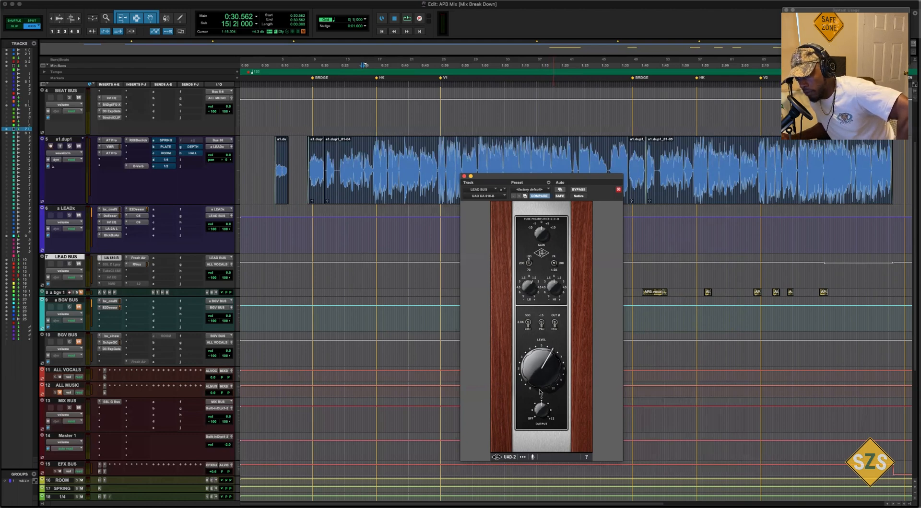
click(139, 258)
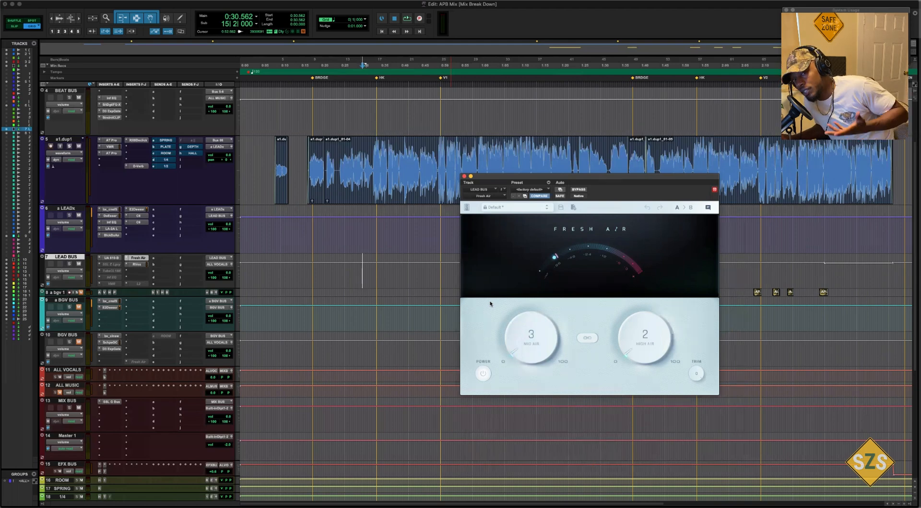
click(136, 264)
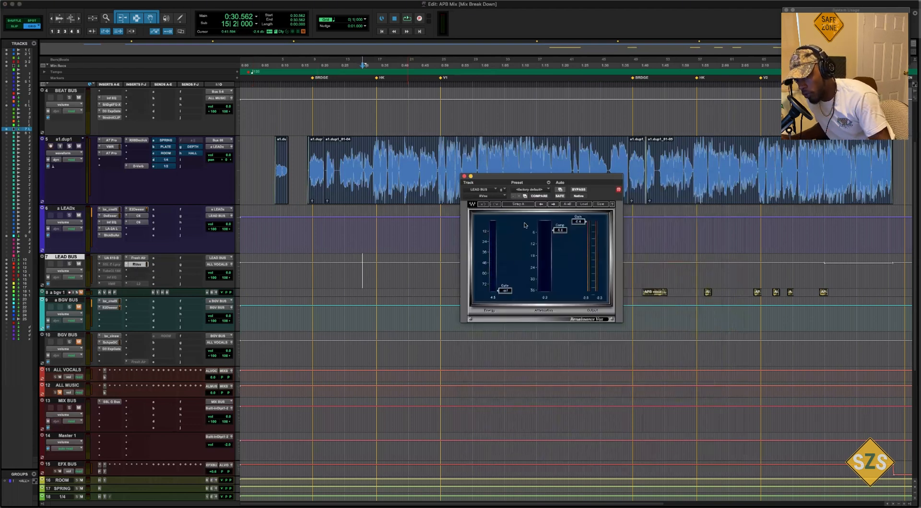
click(464, 176)
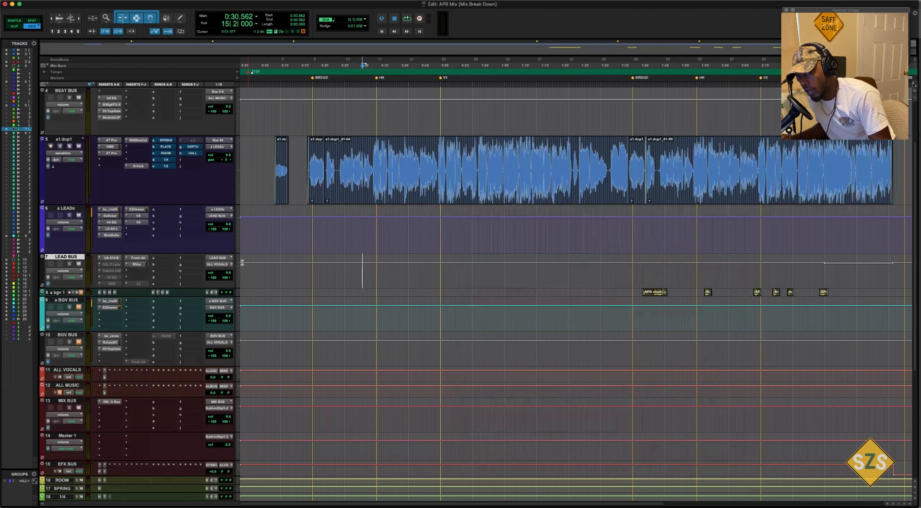
Play the vocal from 15|2|000 while toggling the bypass of the LEAD BUS inserts, and stop playback.
key(space)
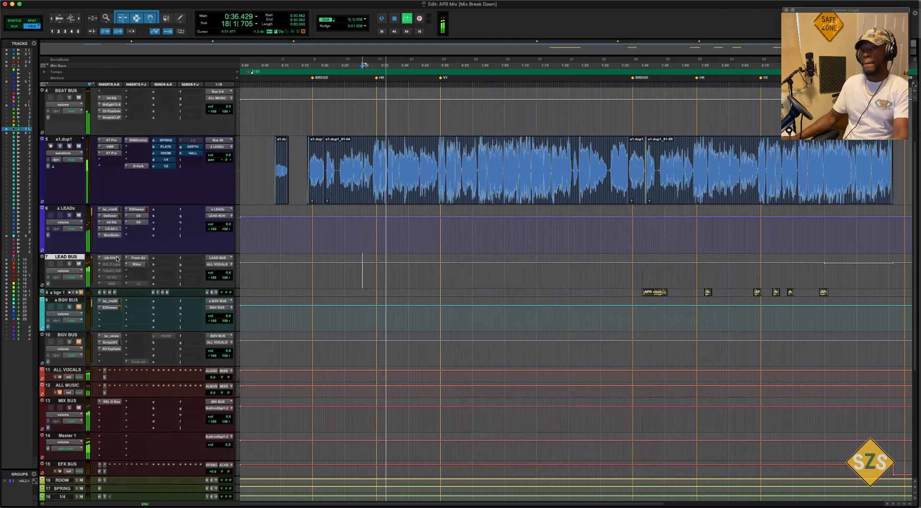
key(shift+a)
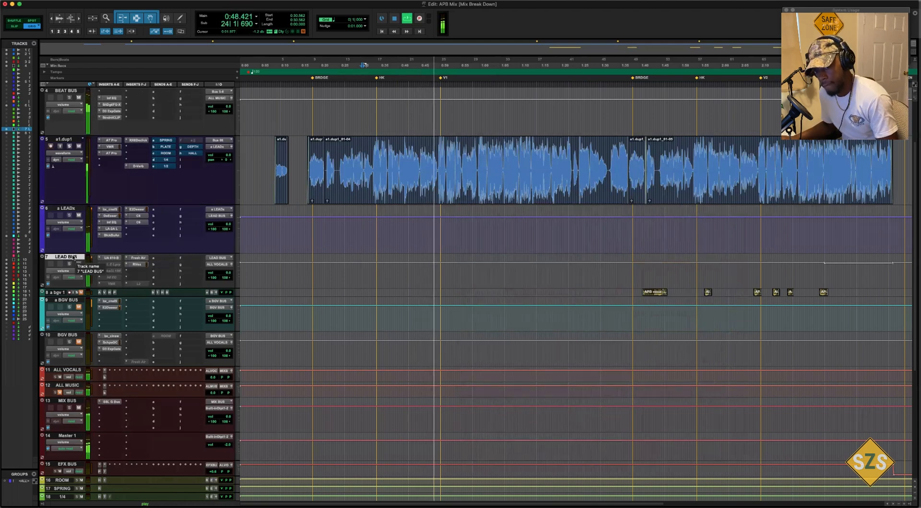
key(space)
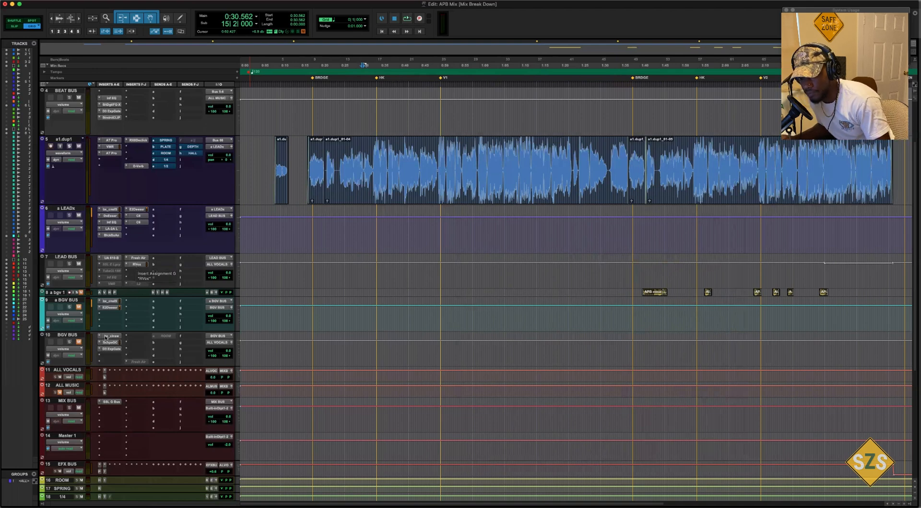
Enlarge the ALL VOCALS track, open its bx_console Focusrite SC insert, and reposition the plugin window higher.
click(70, 373)
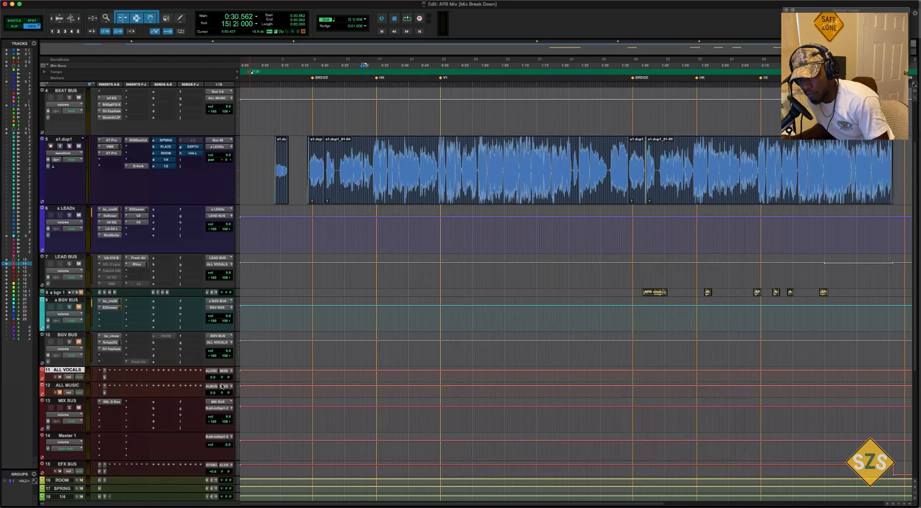
drag(234, 383, 234, 418)
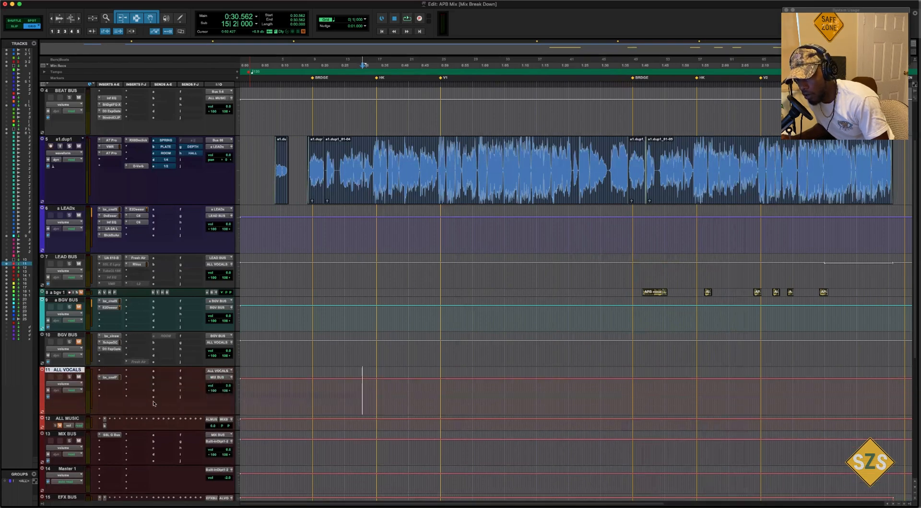
scroll(316, 297, up, 3)
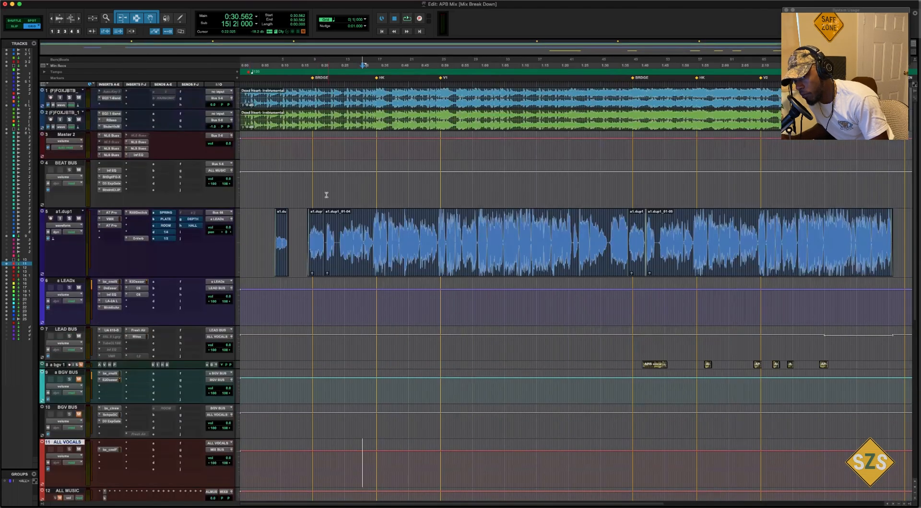
scroll(261, 254, down, 1)
scroll(161, 310, down, 6)
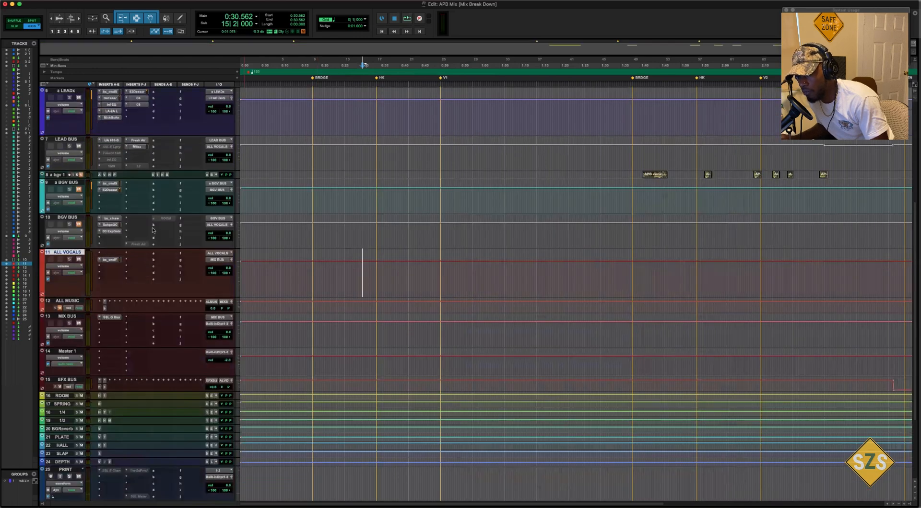
scroll(154, 230, up, 7)
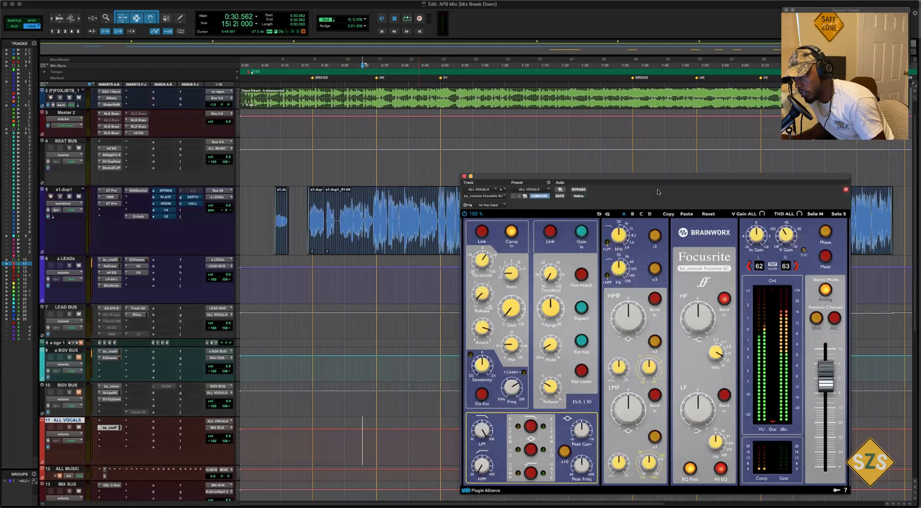
drag(657, 192, 639, 132)
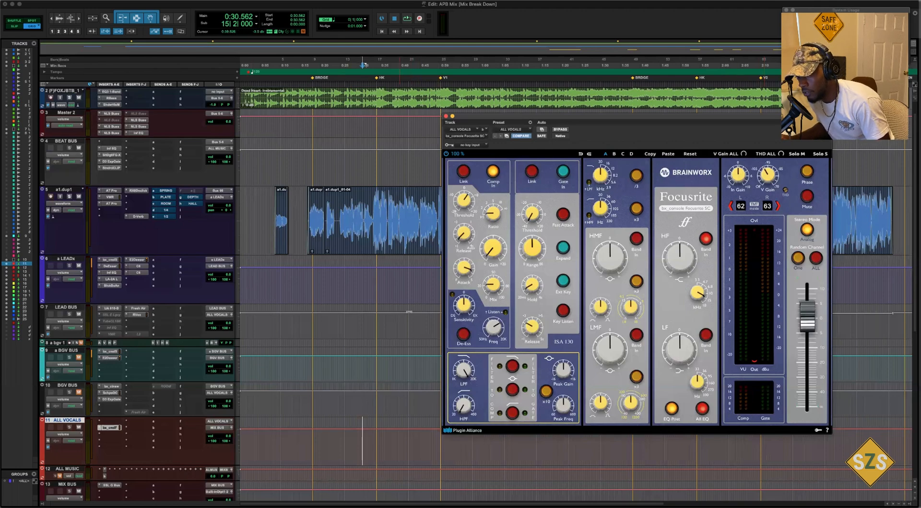
Play the mix while toggling the bypass of the ALL VOCALS bx_console Focusrite SC insert, moving its window aside, and stop playback.
click(362, 281)
drag(576, 122, 658, 82)
key(space)
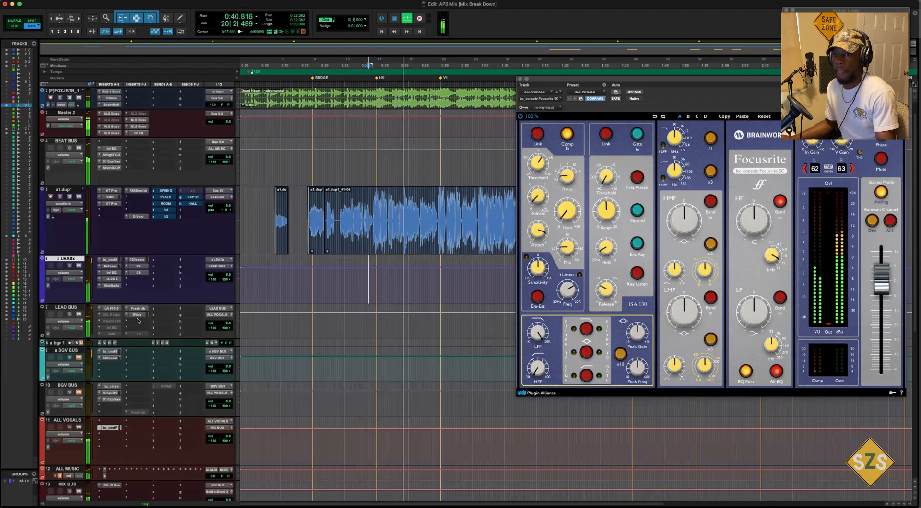
super+click(114, 428)
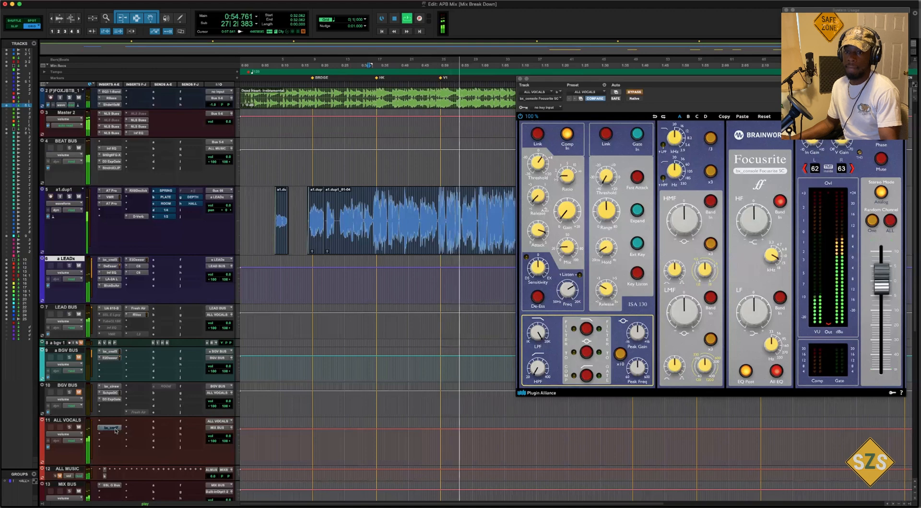
super+click(109, 427)
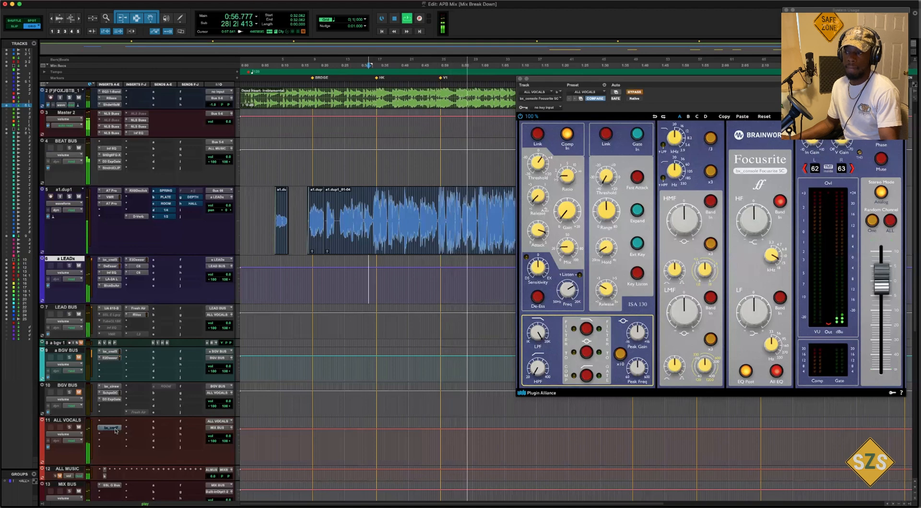
super+click(115, 430)
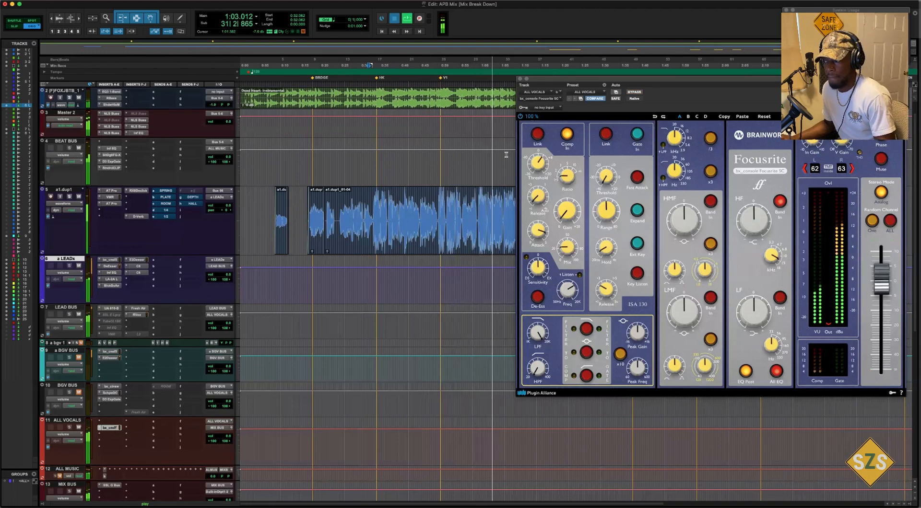
key(space)
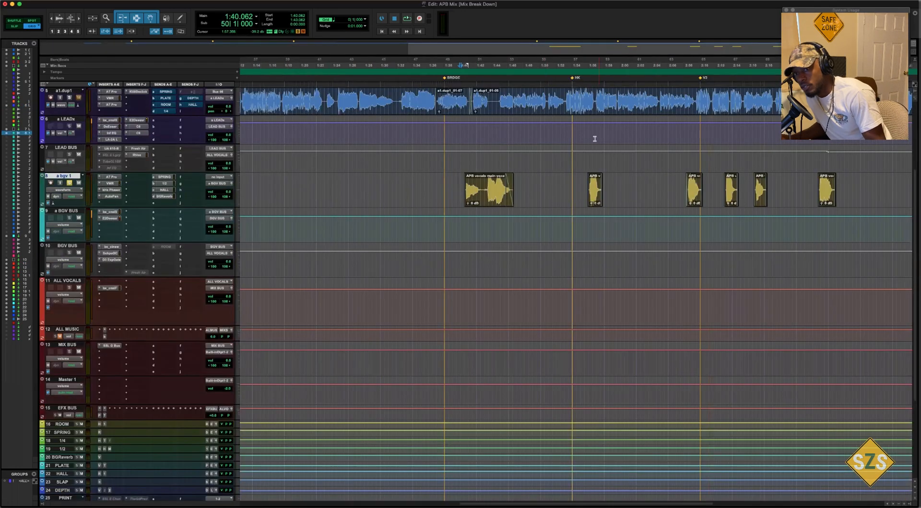
Audition the first a bgv 1 background vocal clip from 50|1|000 and stop playback.
click(460, 182)
click(460, 183)
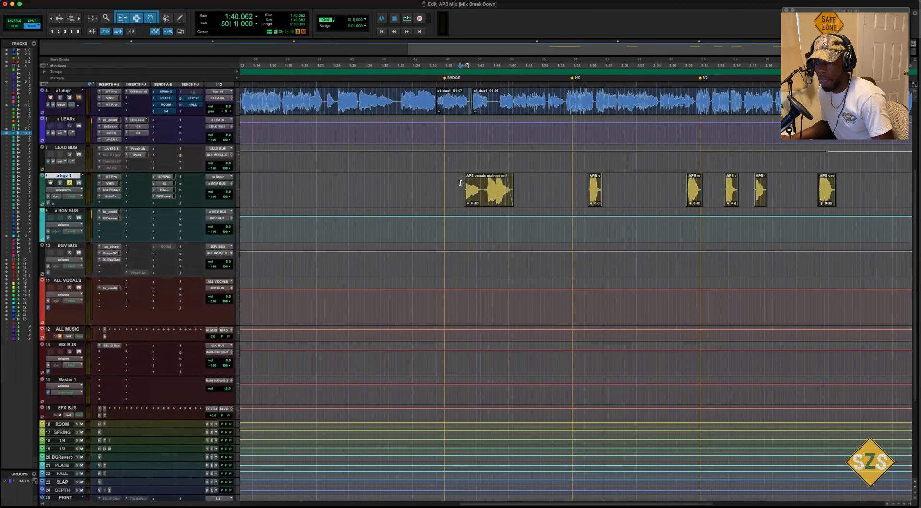
scroll(671, 195, right, 1)
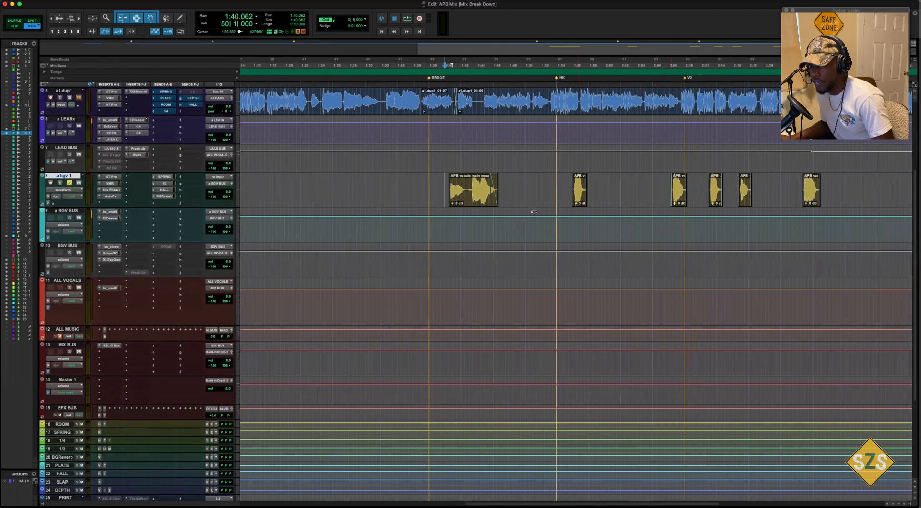
key(space)
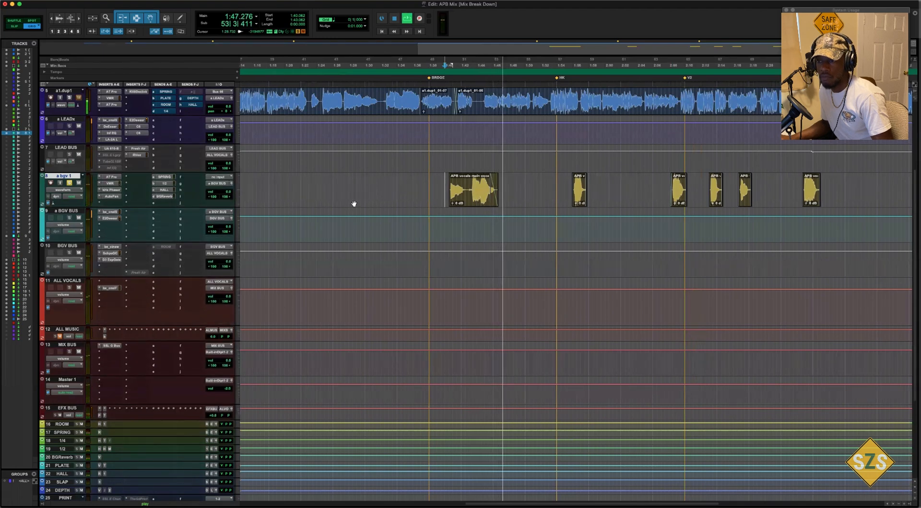
key(space)
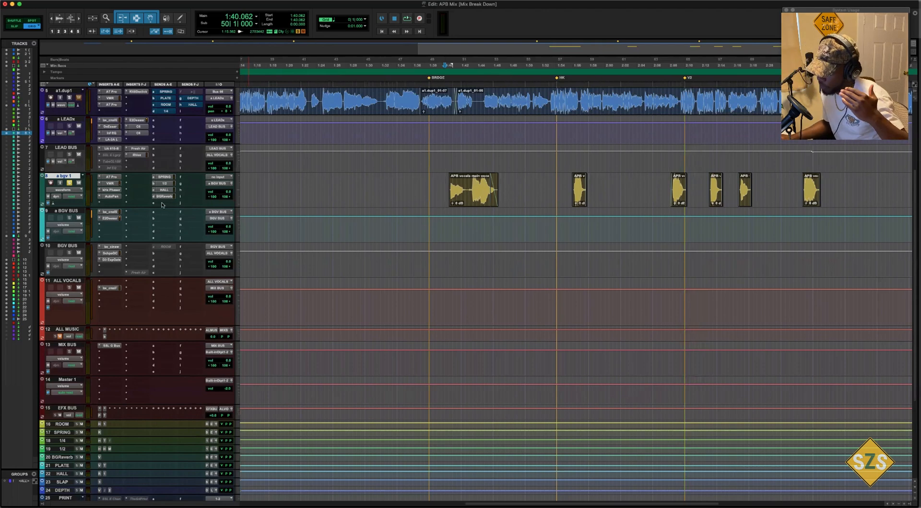
Review the a bgv 1 track's Auto-Tune Pro, Virtual Mix Rack, Phaser and AutoPan settings, closing the plugin window when finished.
click(72, 177)
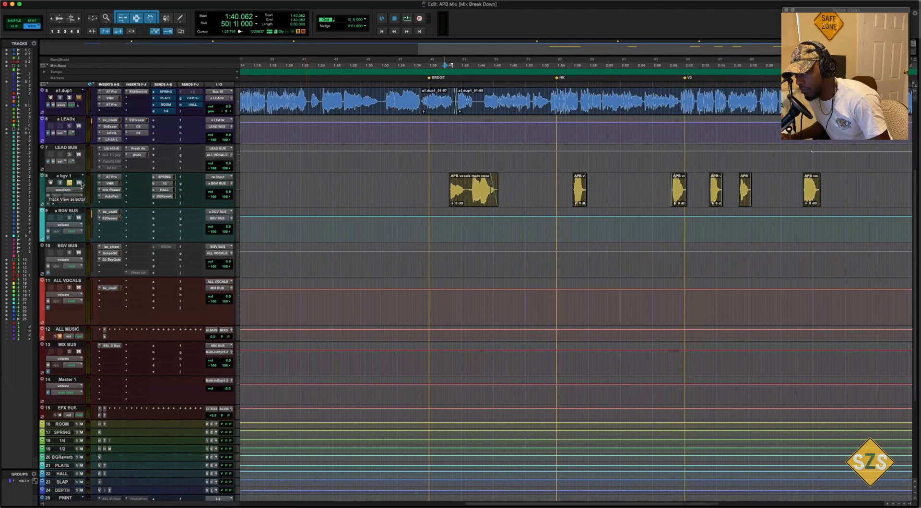
click(112, 177)
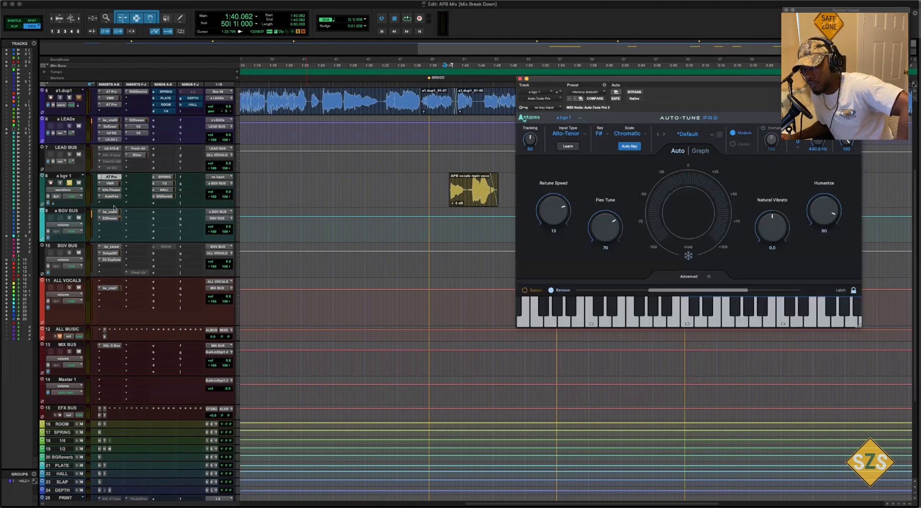
click(111, 184)
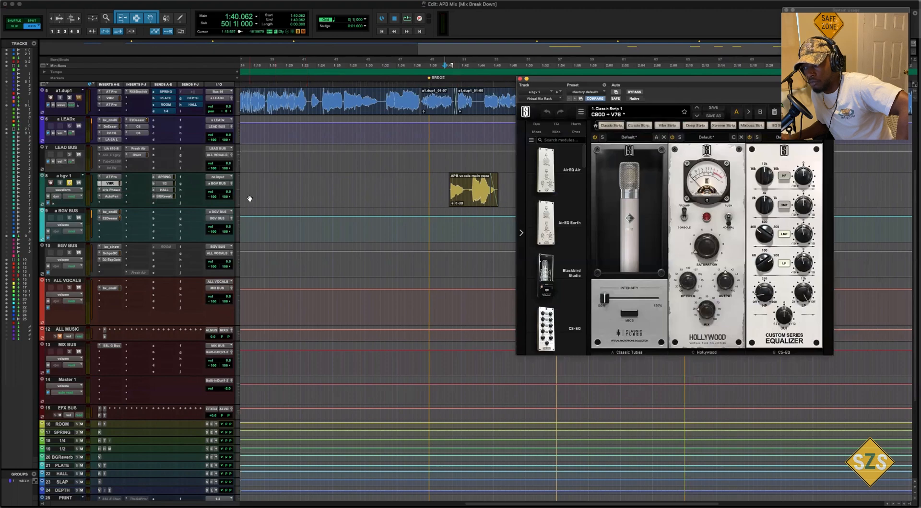
click(115, 191)
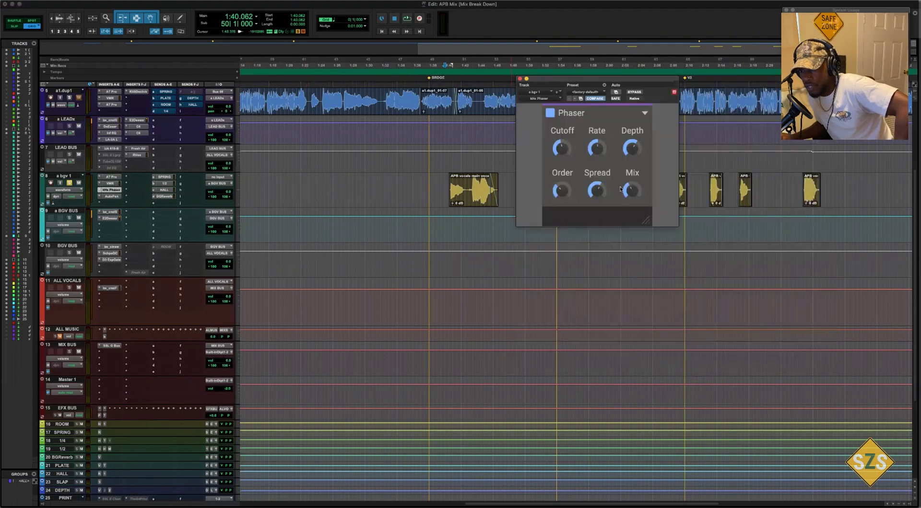
drag(597, 80, 593, 265)
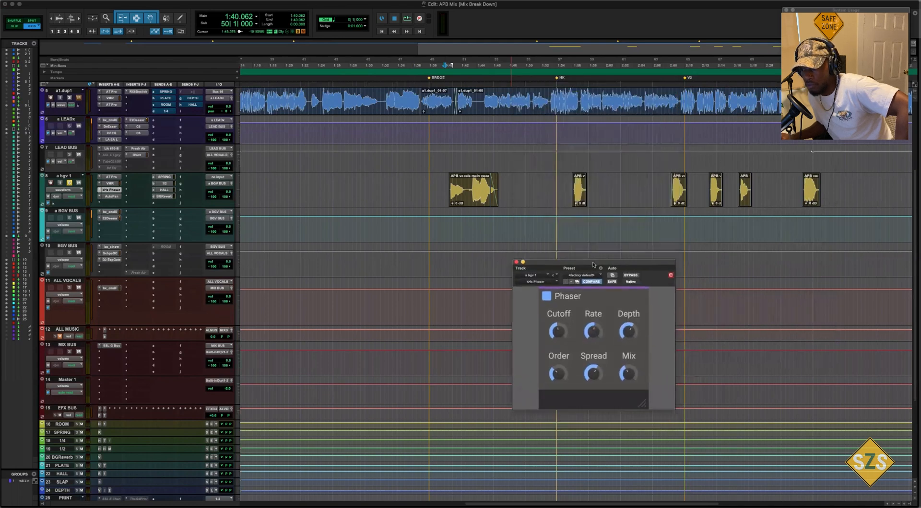
click(111, 196)
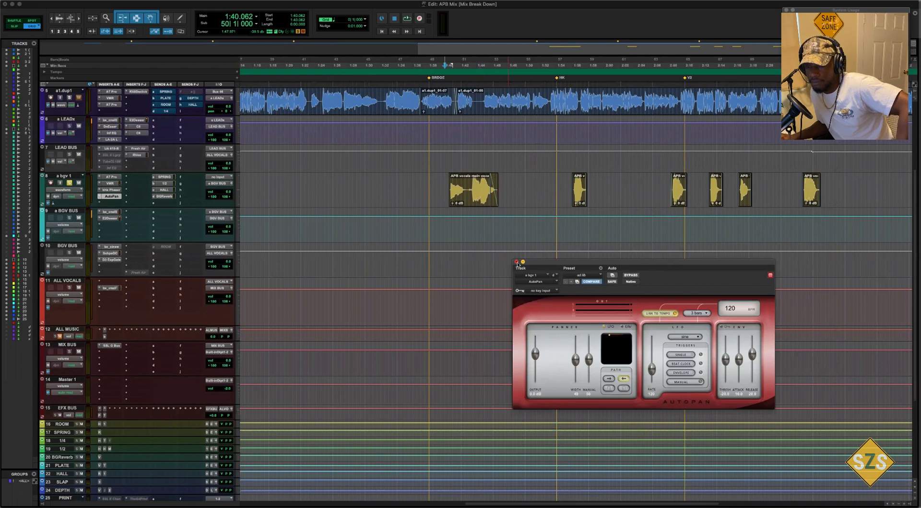
click(517, 263)
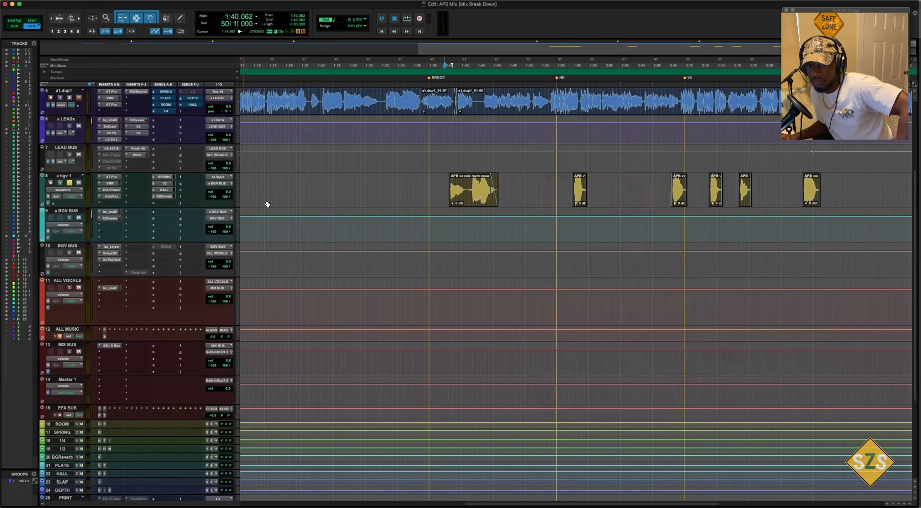
Review the a bgv 1 sends to SPRING, 1/2, HALL and BGReverb with their faders side by side, and close the send windows.
click(173, 178)
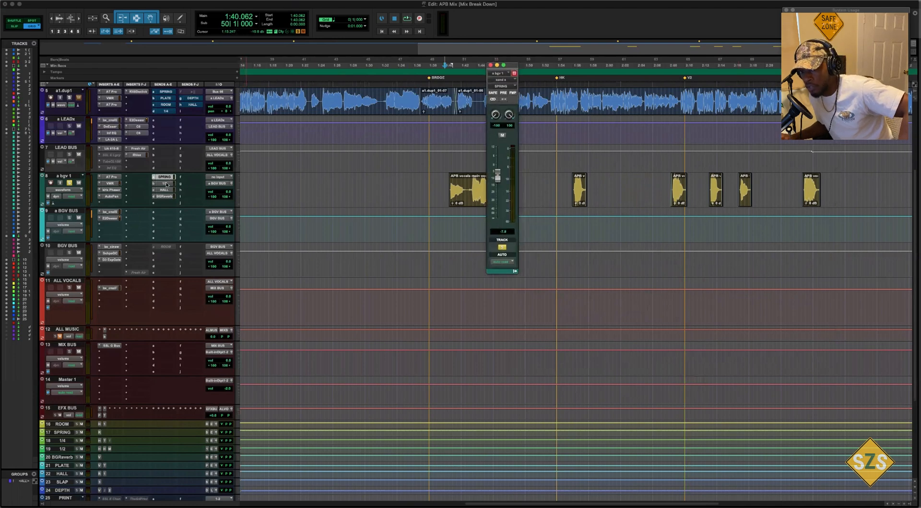
click(167, 185)
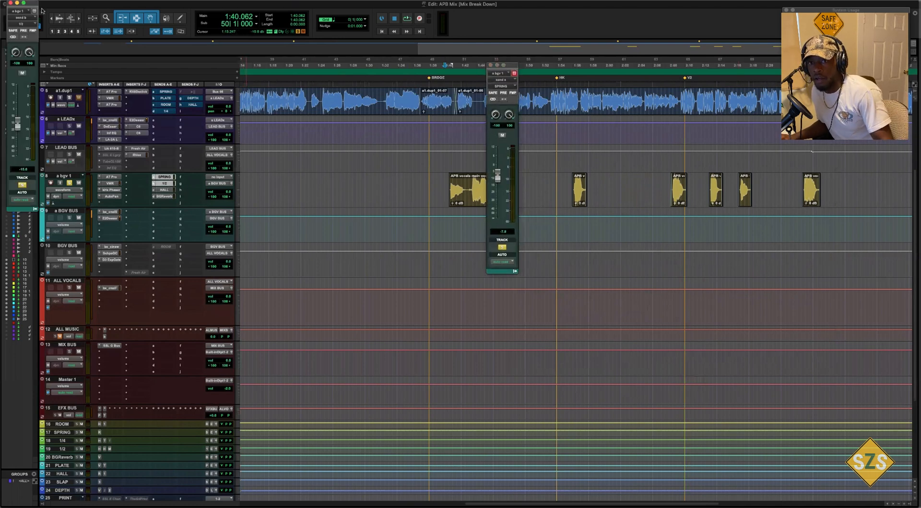
drag(31, 3, 462, 82)
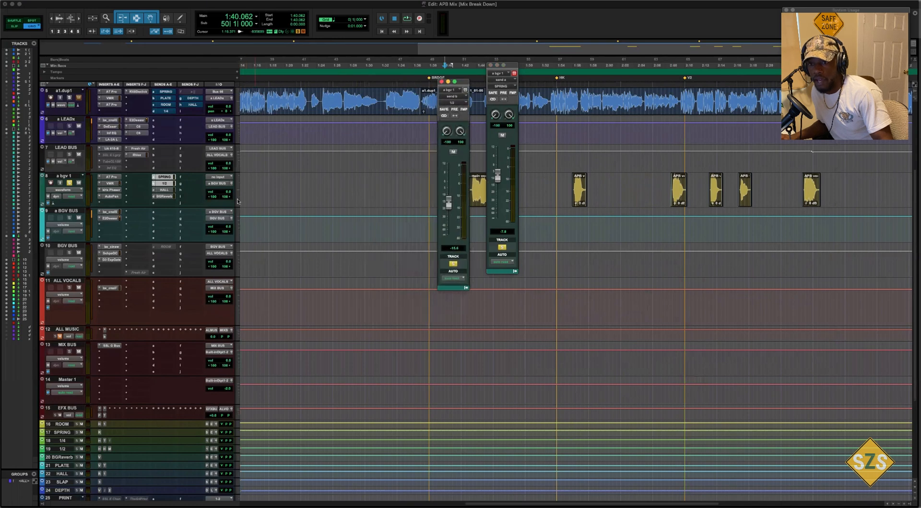
click(173, 190)
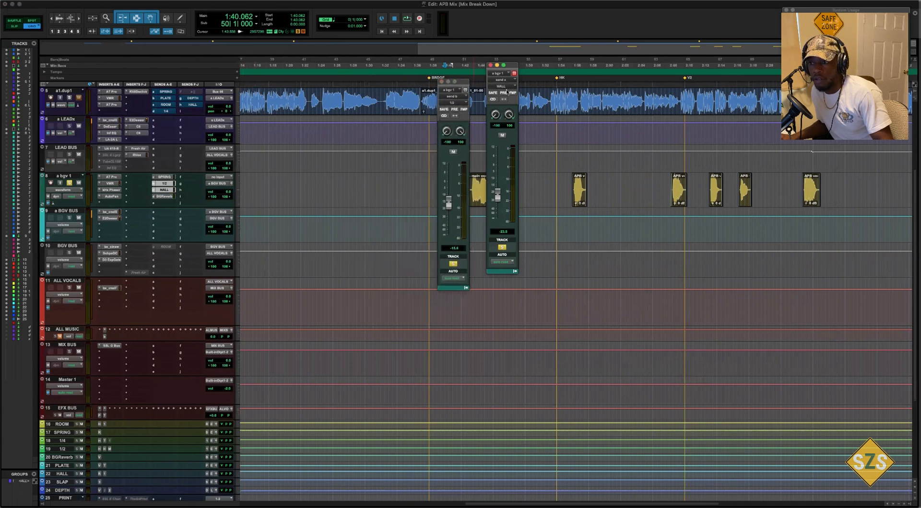
drag(501, 64, 488, 79)
click(164, 196)
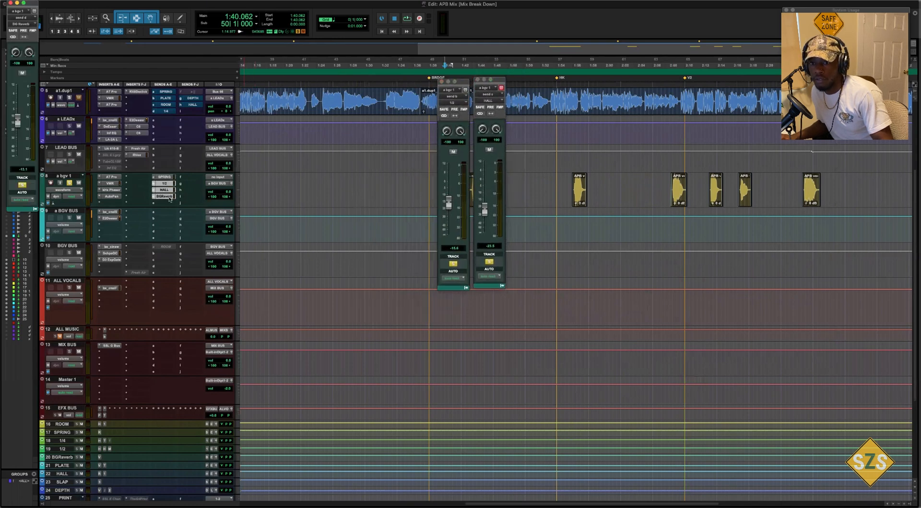
drag(35, 5, 433, 84)
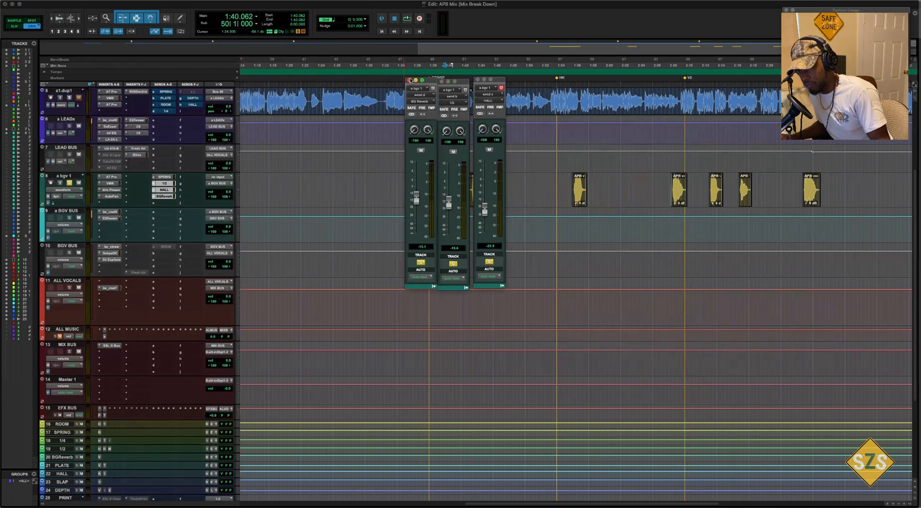
click(409, 80)
click(442, 81)
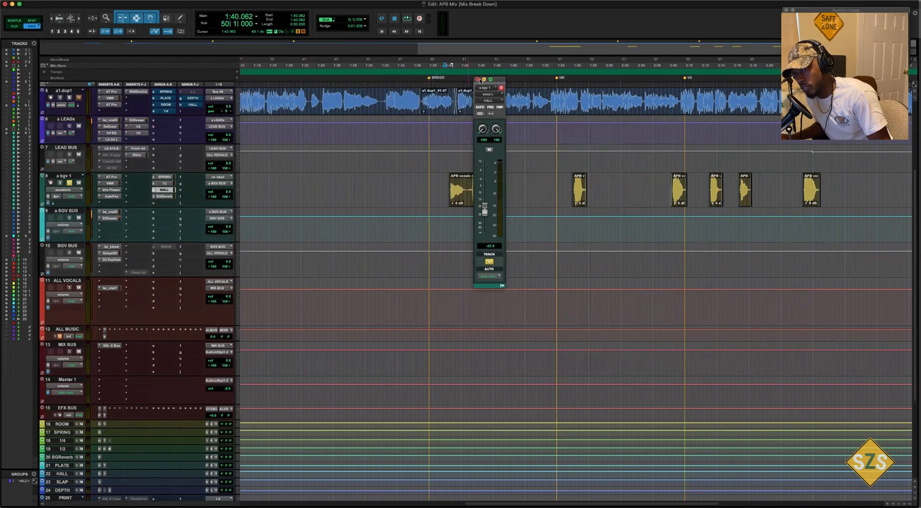
click(478, 80)
click(570, 190)
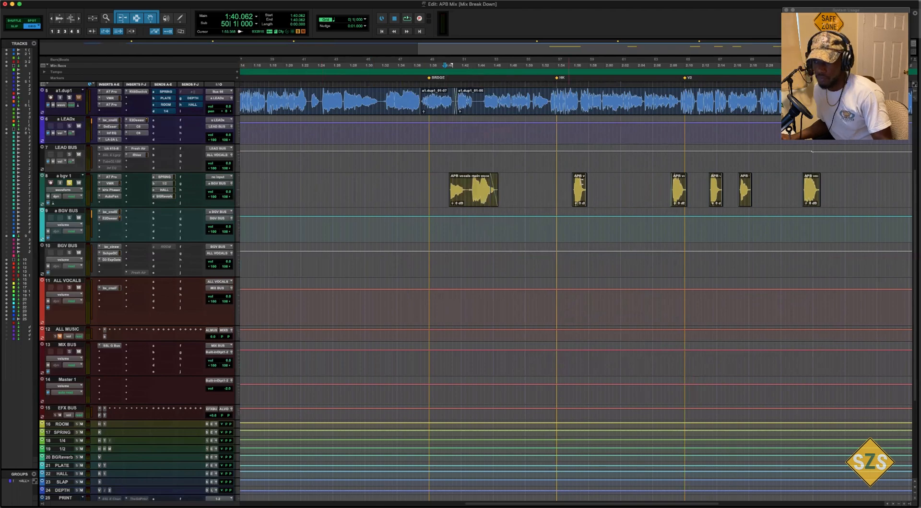
Compare the a BGV BUS bx_console SSL 4000 E settings with the a LEADs instance, and close the a LEADs window.
click(114, 212)
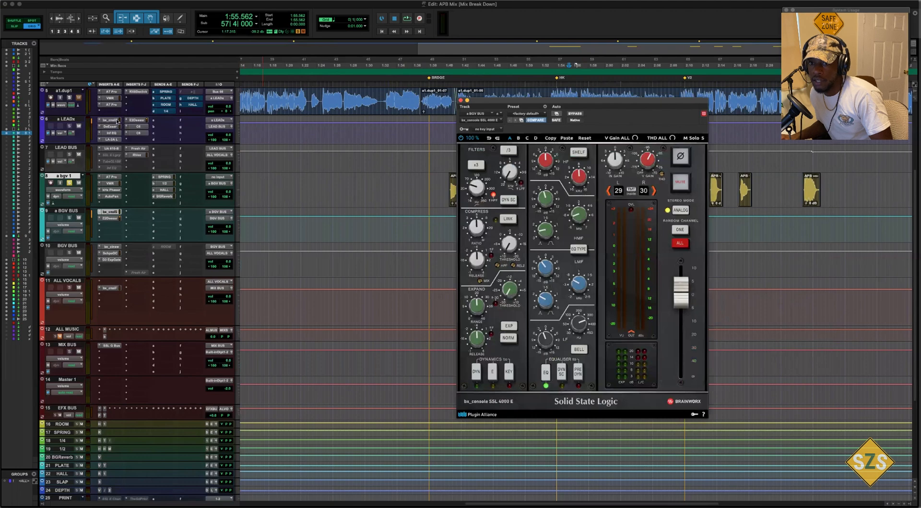
click(117, 121)
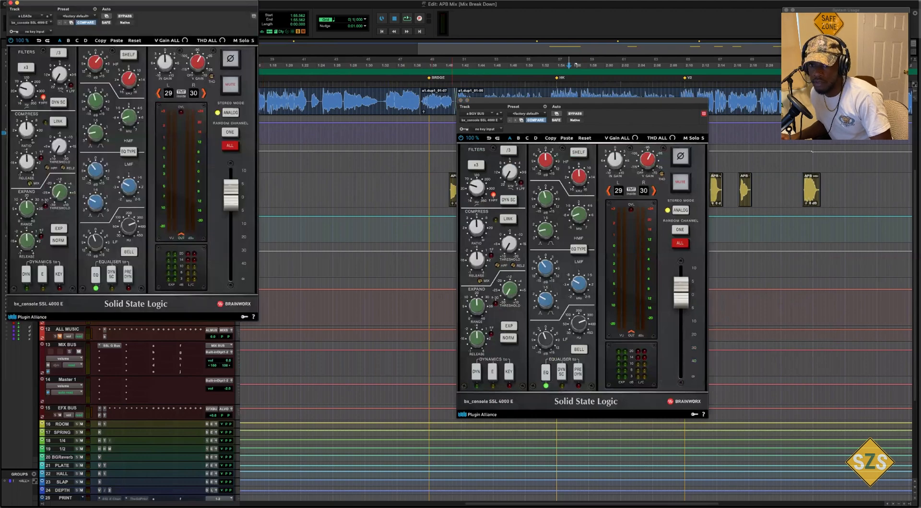
click(11, 3)
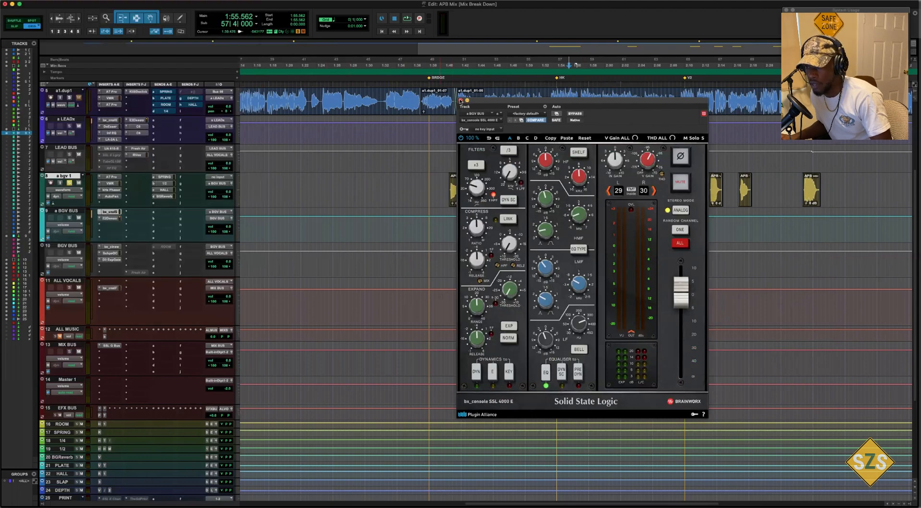
Review the BGV BUS's Scheps Omni Channel and Expander/Gate settings side by side, and close all plugin windows.
click(115, 256)
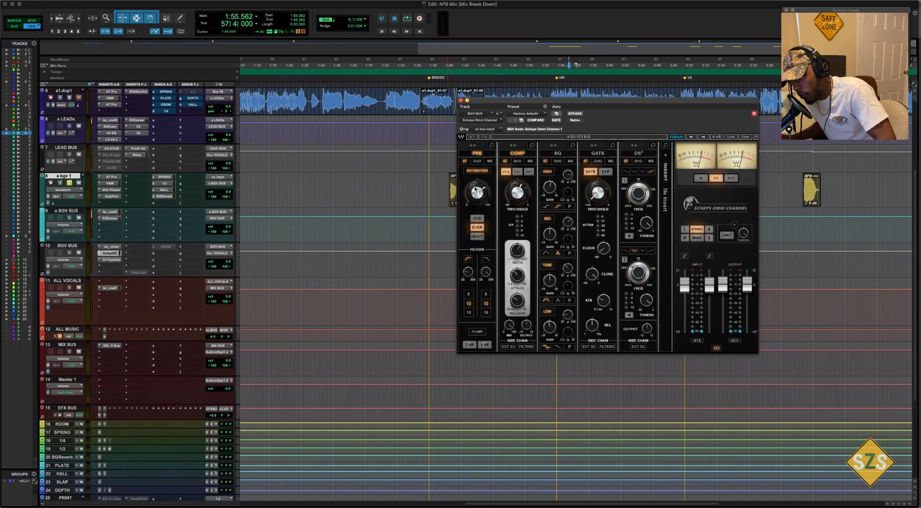
mouse_move(474, 189)
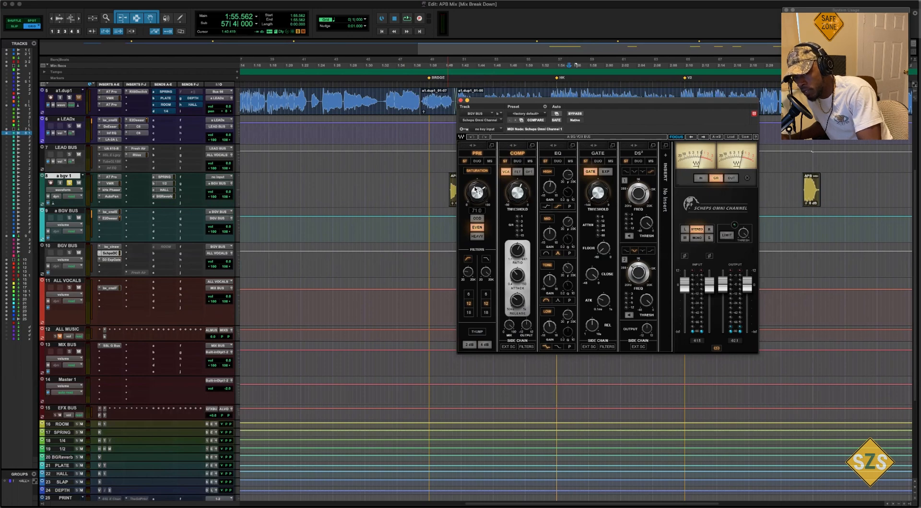
drag(595, 108, 286, 73)
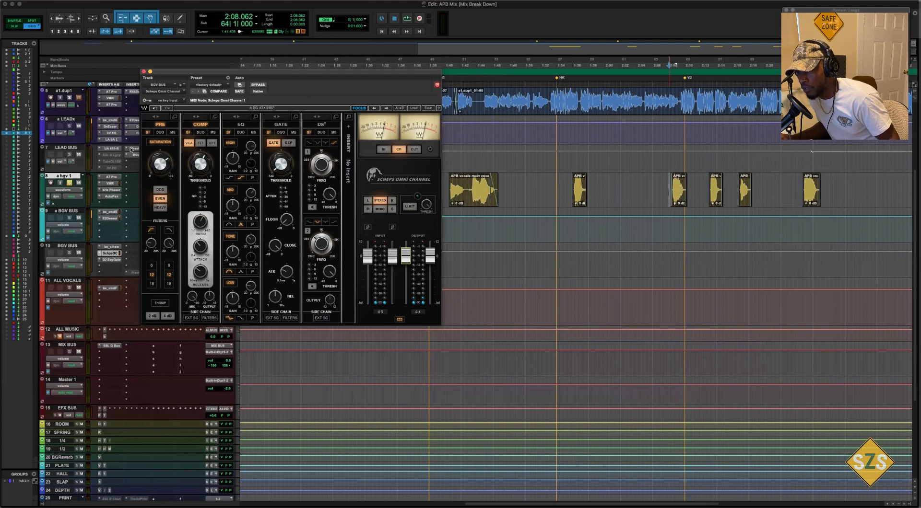
click(111, 259)
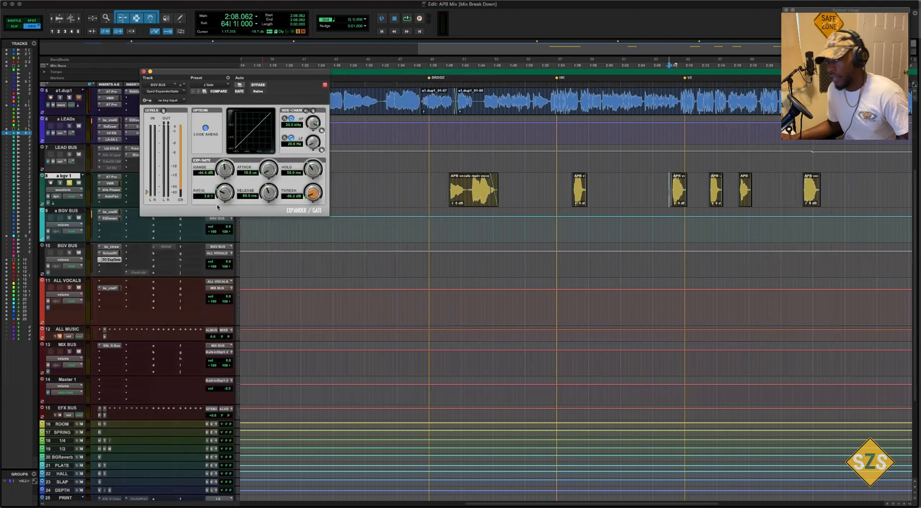
click(110, 253)
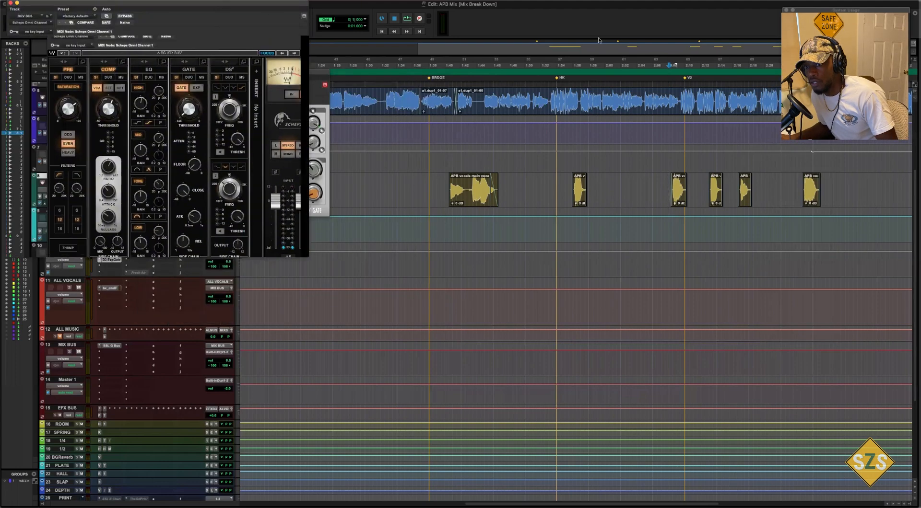
drag(219, 5, 615, 59)
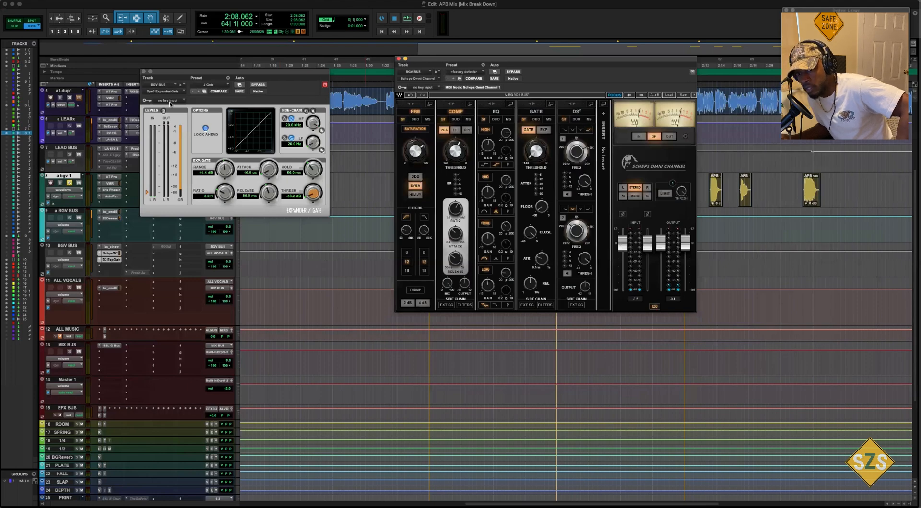
alt+click(143, 72)
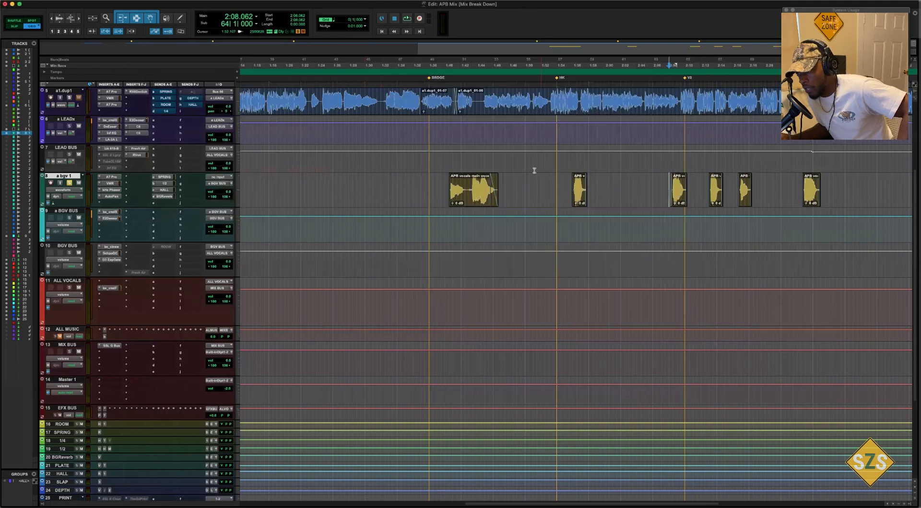
Highlight the empty gaps between the a bgv 1 clips, and place the edit cursor ahead of the first clip.
drag(531, 175, 668, 187)
drag(768, 187, 796, 188)
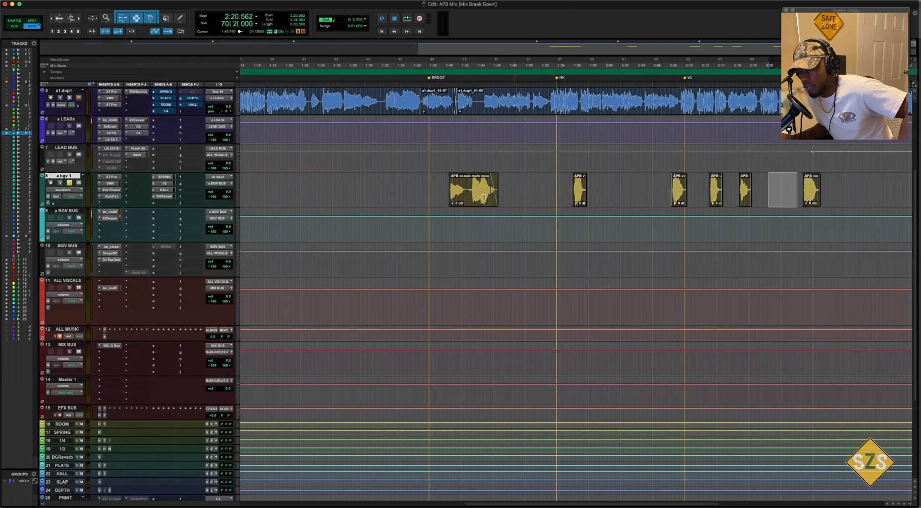
click(426, 189)
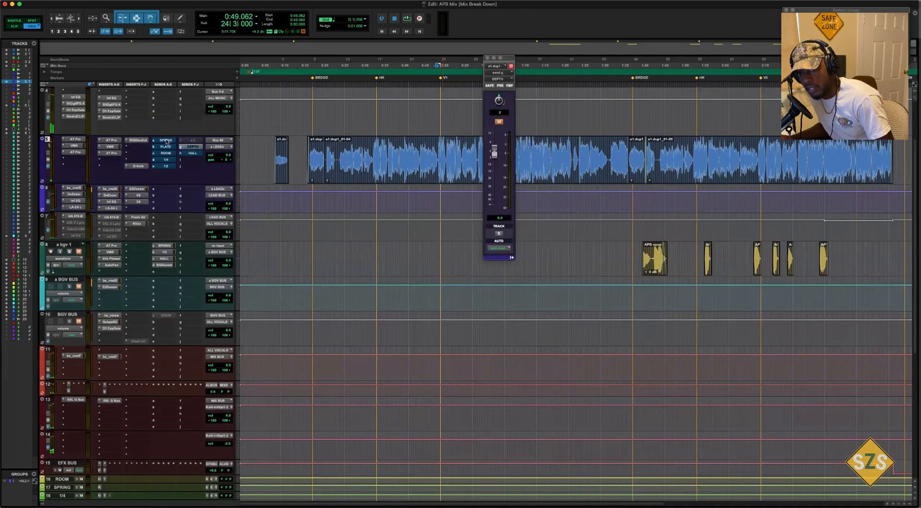
Place the edit cursor at 2:09.368 on the a1.dup1 lead vocal, just before the V2 marker.
click(757, 149)
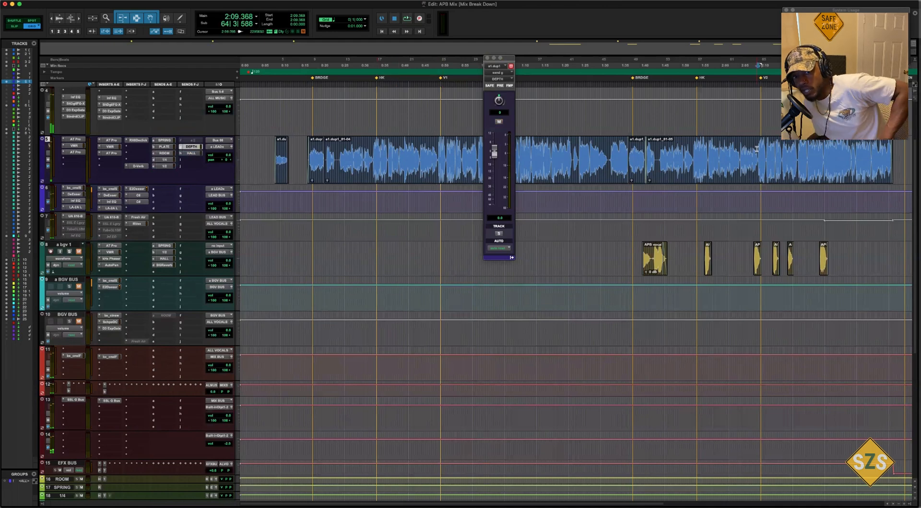